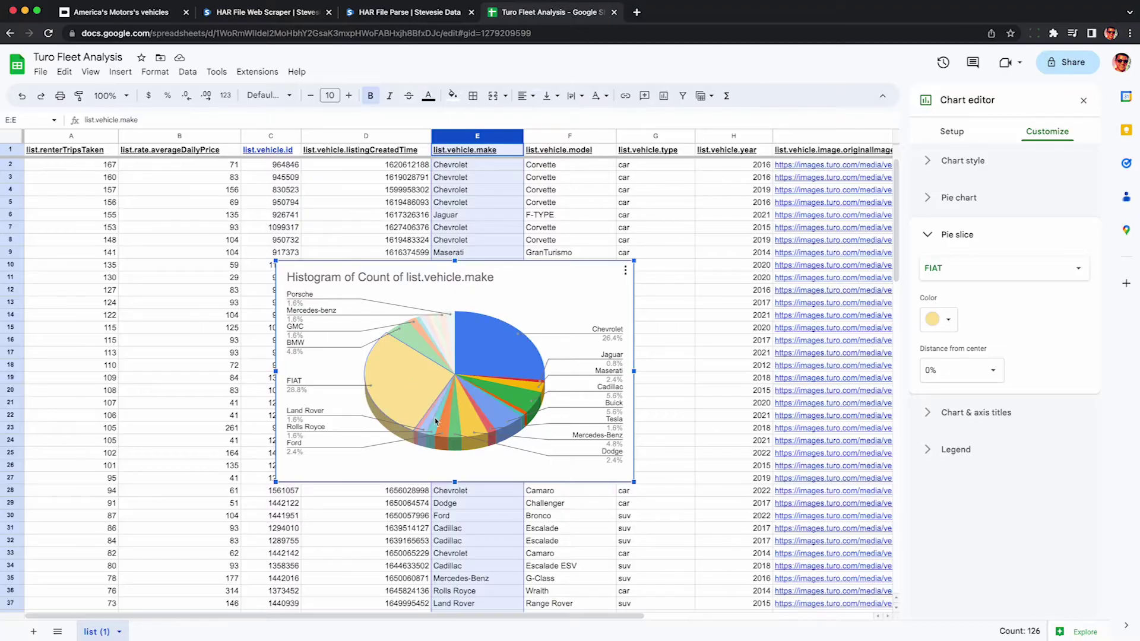
# Select the Land Rover, another make's and the Mercedes-Benz slices in the revenue pie chart
pyautogui.click(435, 420)
pyautogui.click(446, 425)
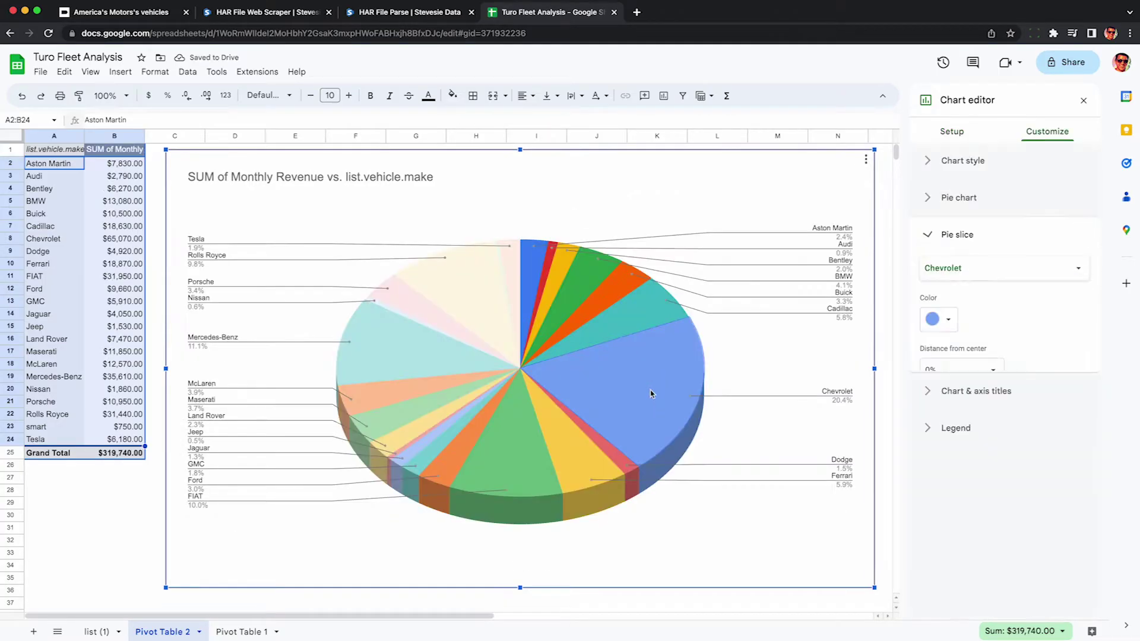
pyautogui.click(383, 354)
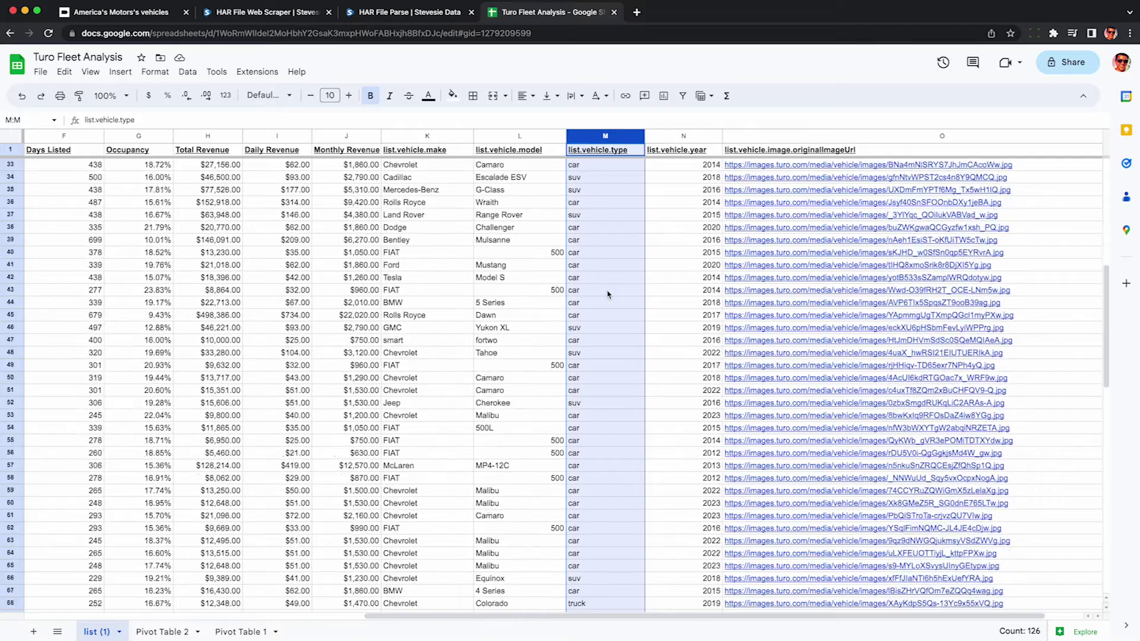
pyautogui.scroll(-10, 608, 293)
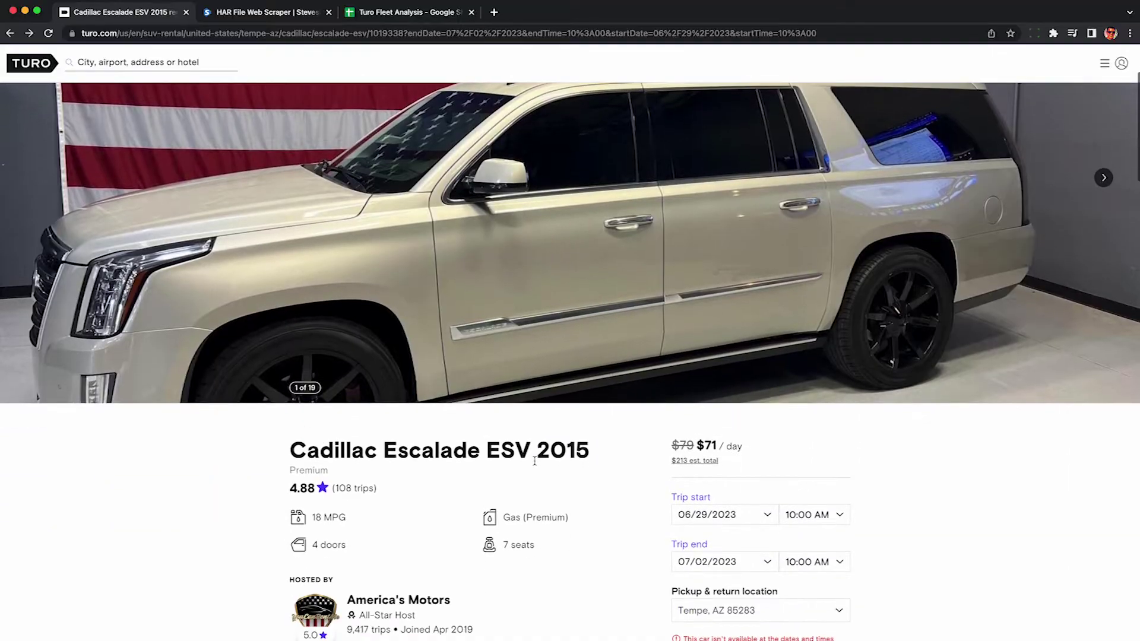
# Set the Escalade listing's pickup and return location to Tempe, AZ 85283
pyautogui.scroll(-3, 534, 465)
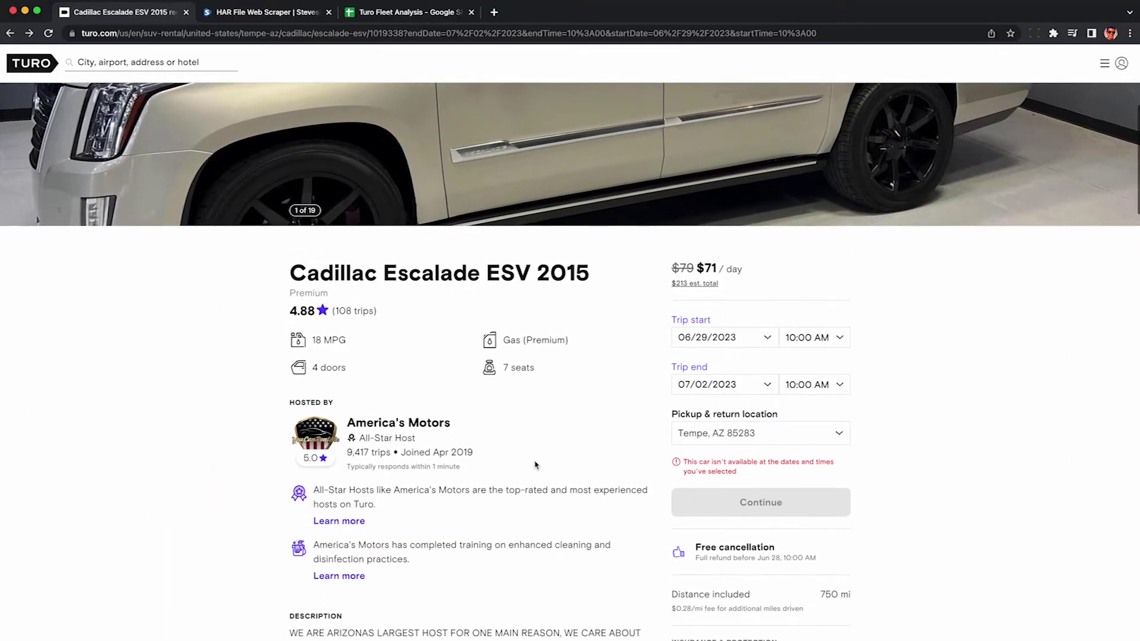
pyautogui.click(706, 432)
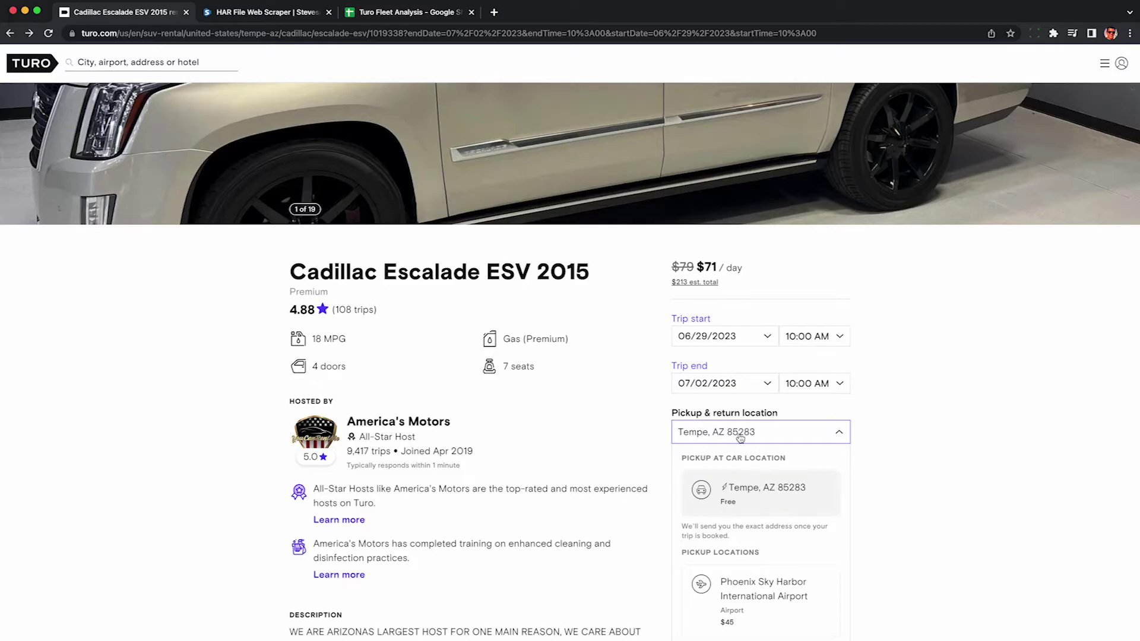
pyautogui.click(759, 493)
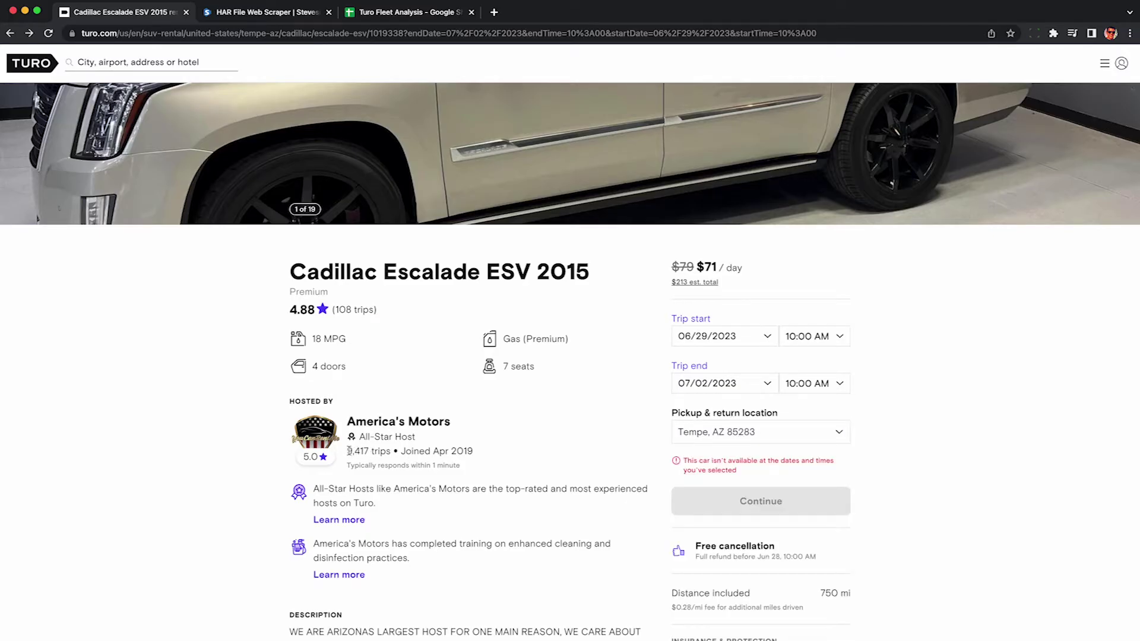
# Open the host's profile from the listing and view the page of all their vehicles
pyautogui.moveTo(348, 451); pyautogui.dragTo(394, 458)
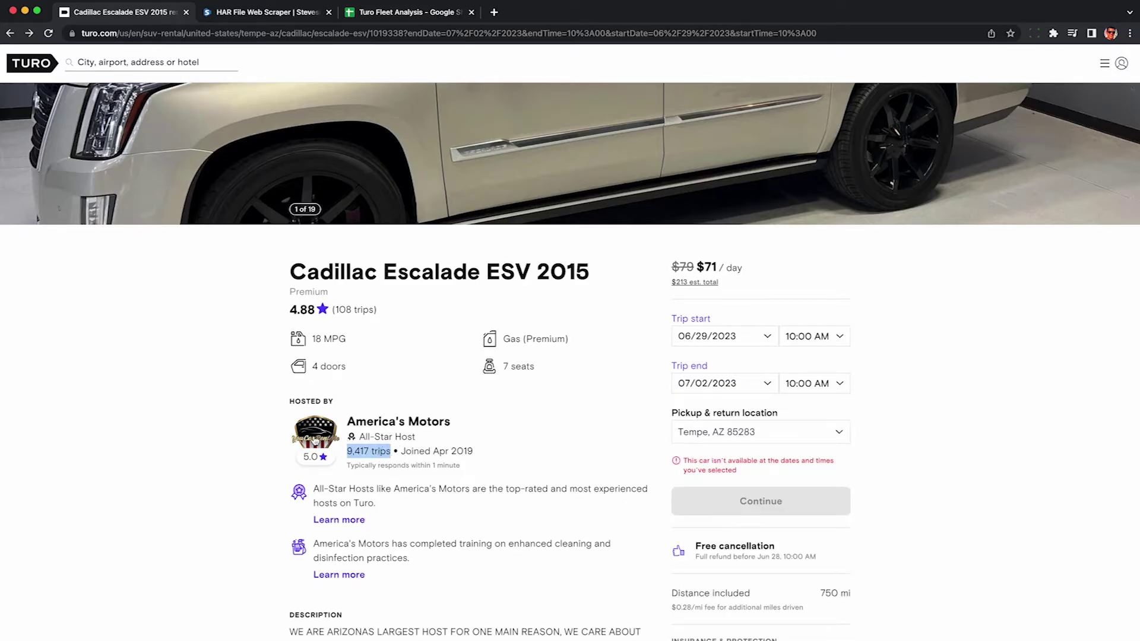
pyautogui.click(315, 442)
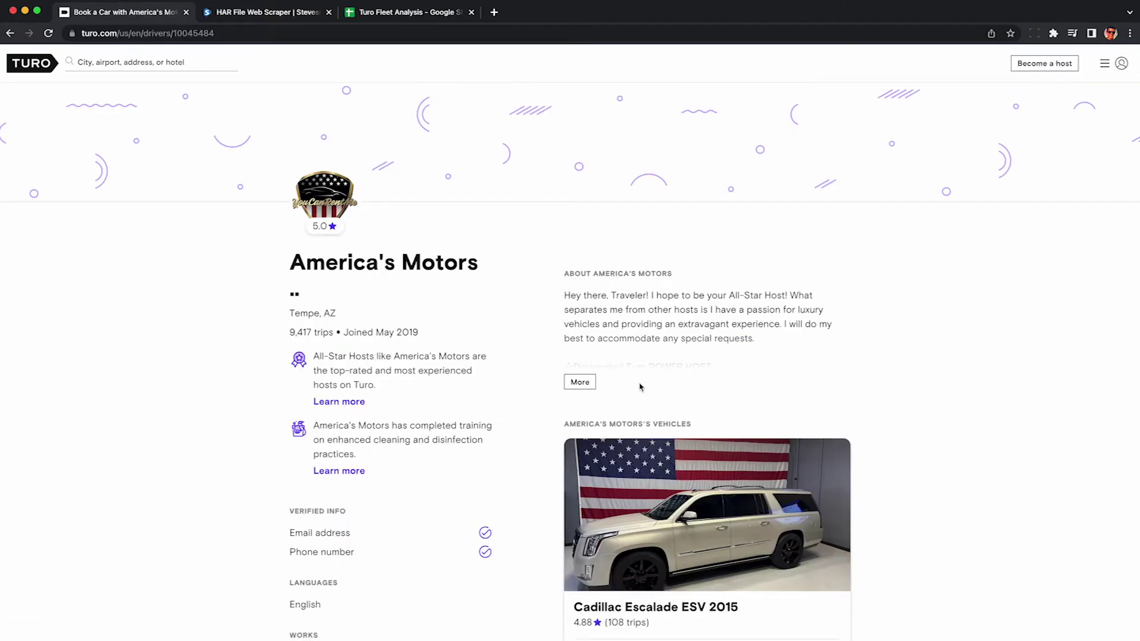
pyautogui.scroll(-10, 641, 387)
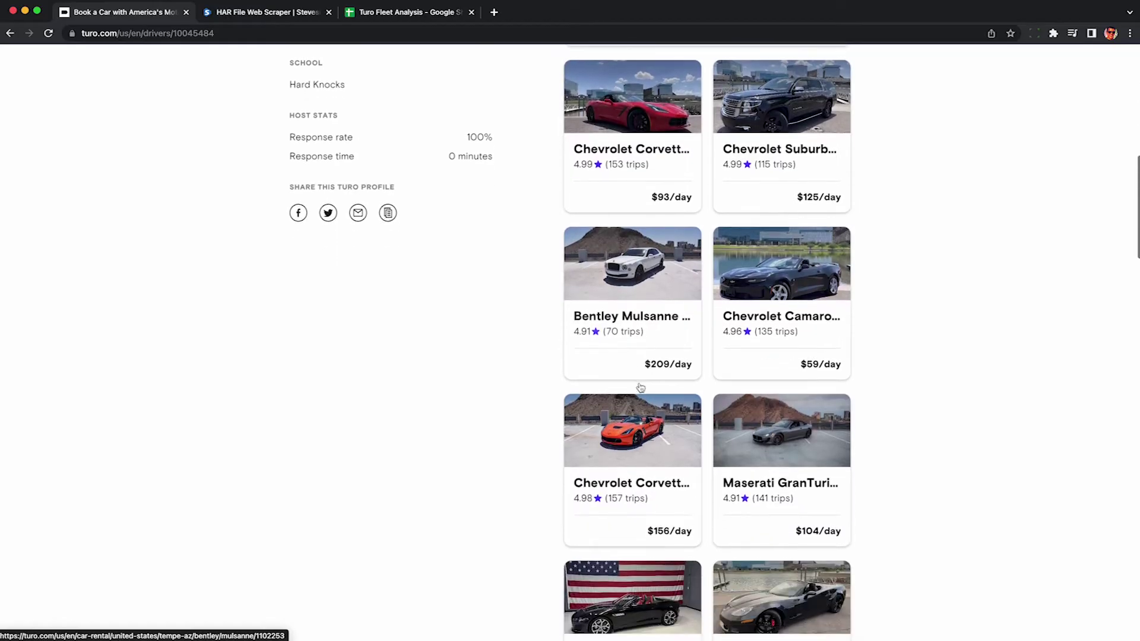
pyautogui.scroll(-4, 640, 387)
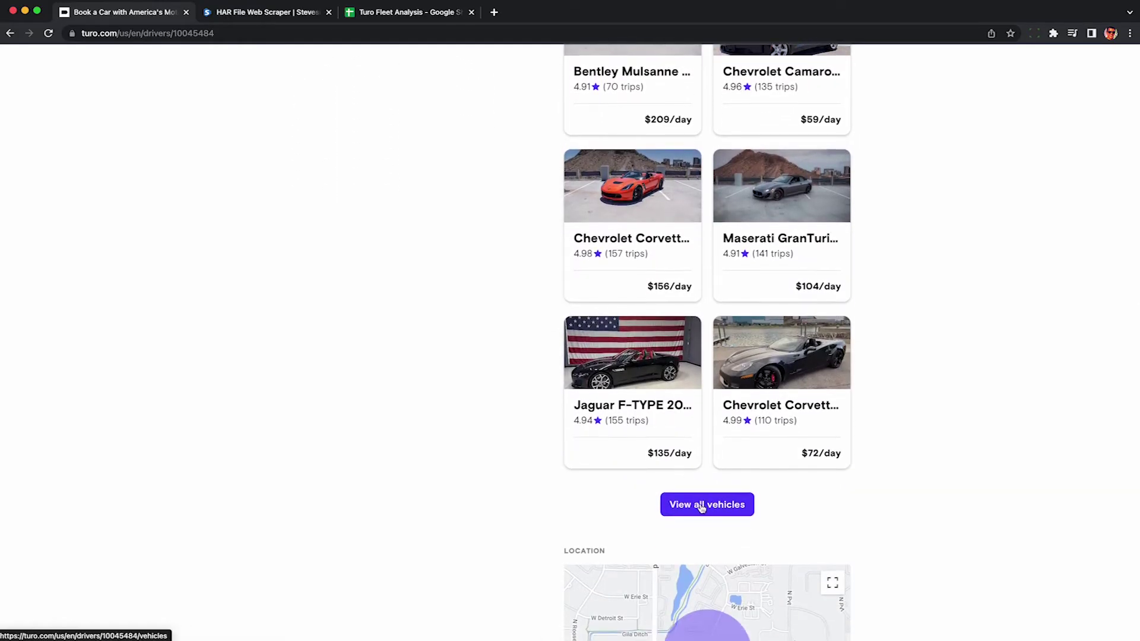
pyautogui.click(701, 505)
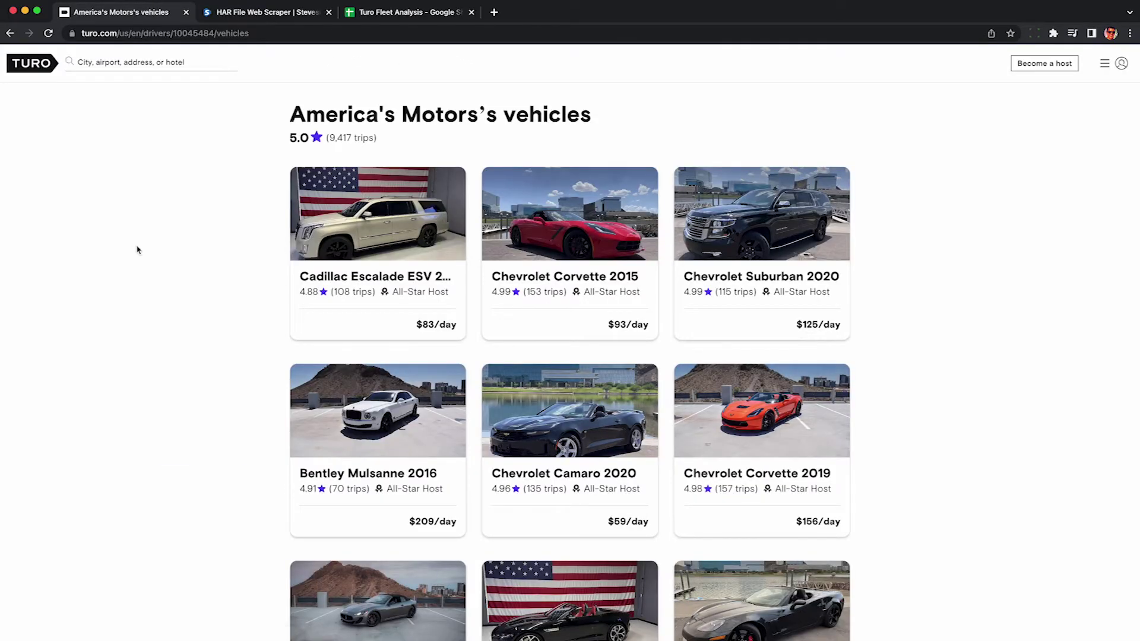
pyautogui.rightClick(137, 250)
# Record network traffic in developer tools while reloading and loading every vehicle down to the FIAT 500 2012
pyautogui.click(176, 431)
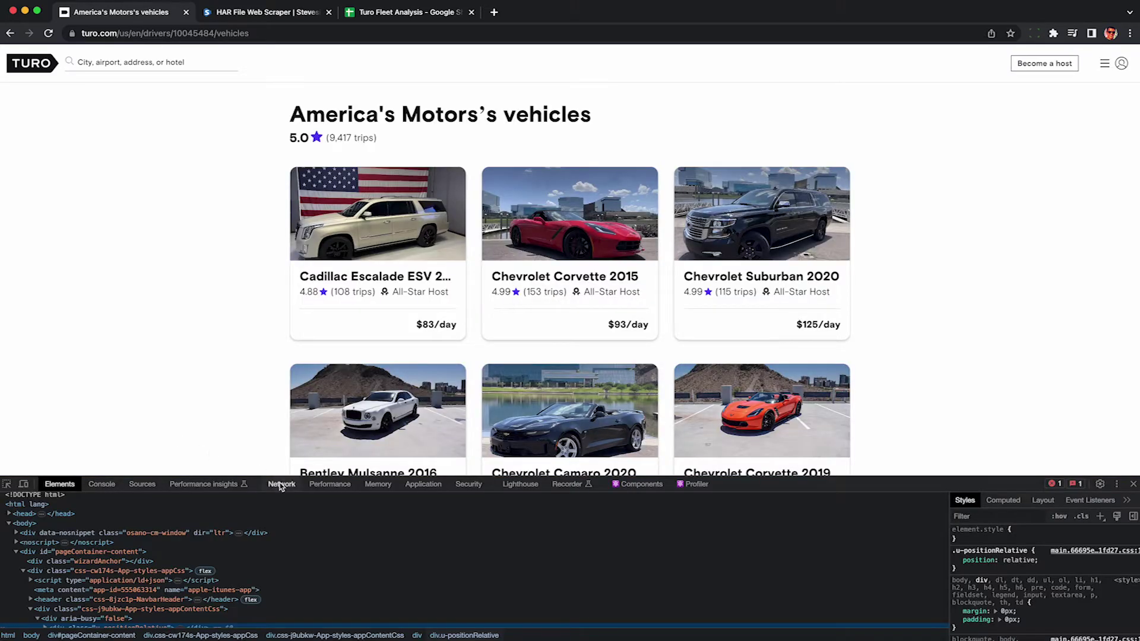
pyautogui.click(282, 485)
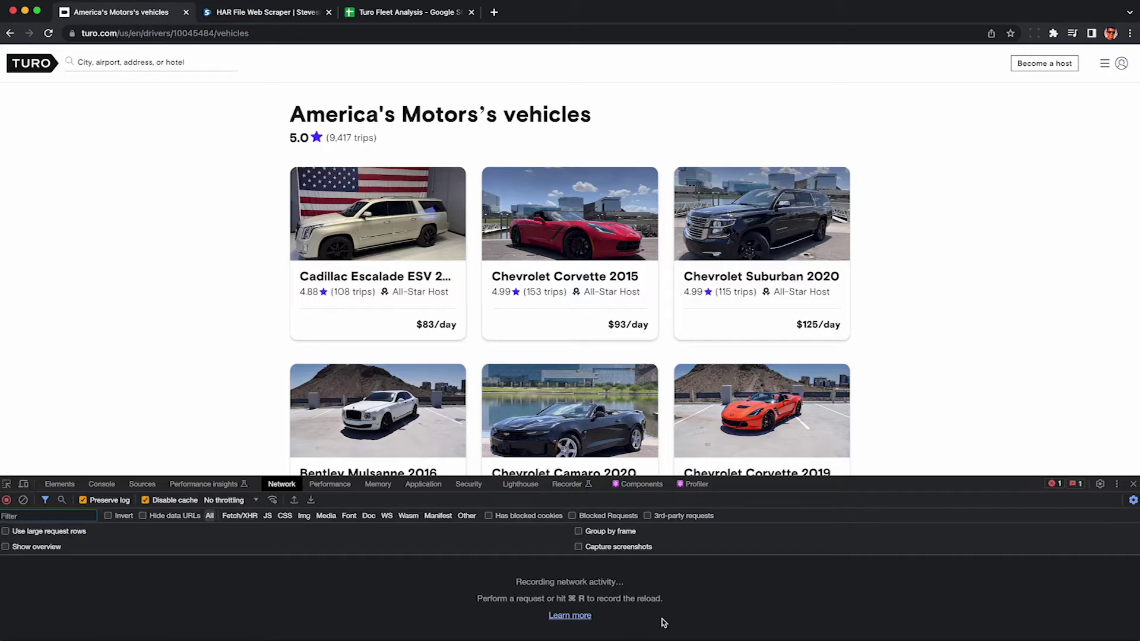
pyautogui.press('super+r')
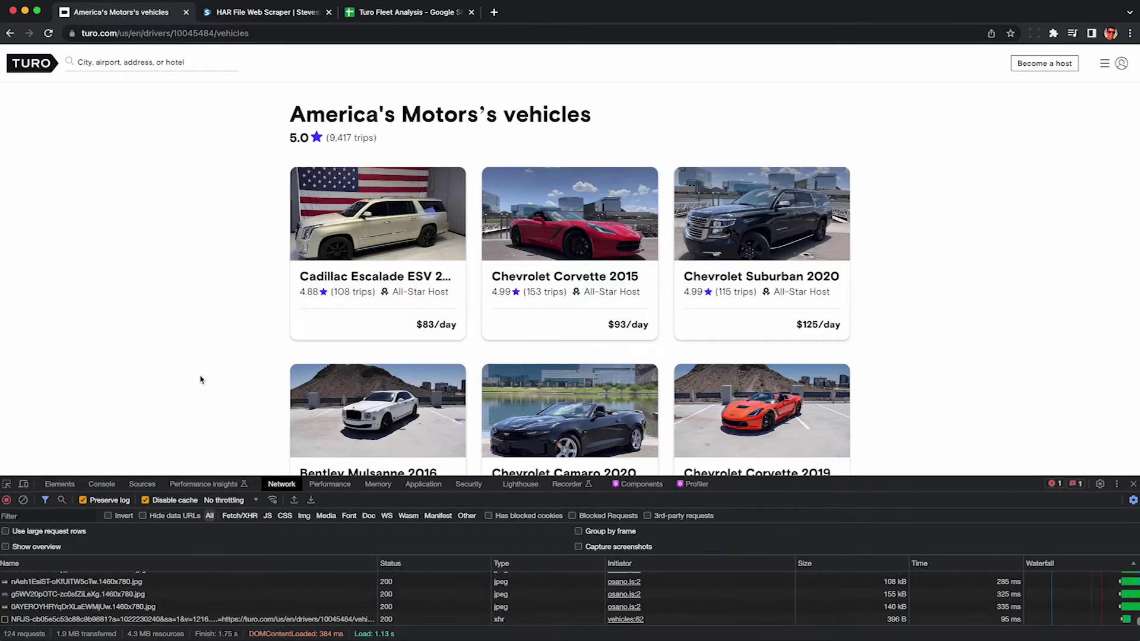
pyautogui.scroll(-20, 200, 380)
pyautogui.scroll(-20, 200, 380)
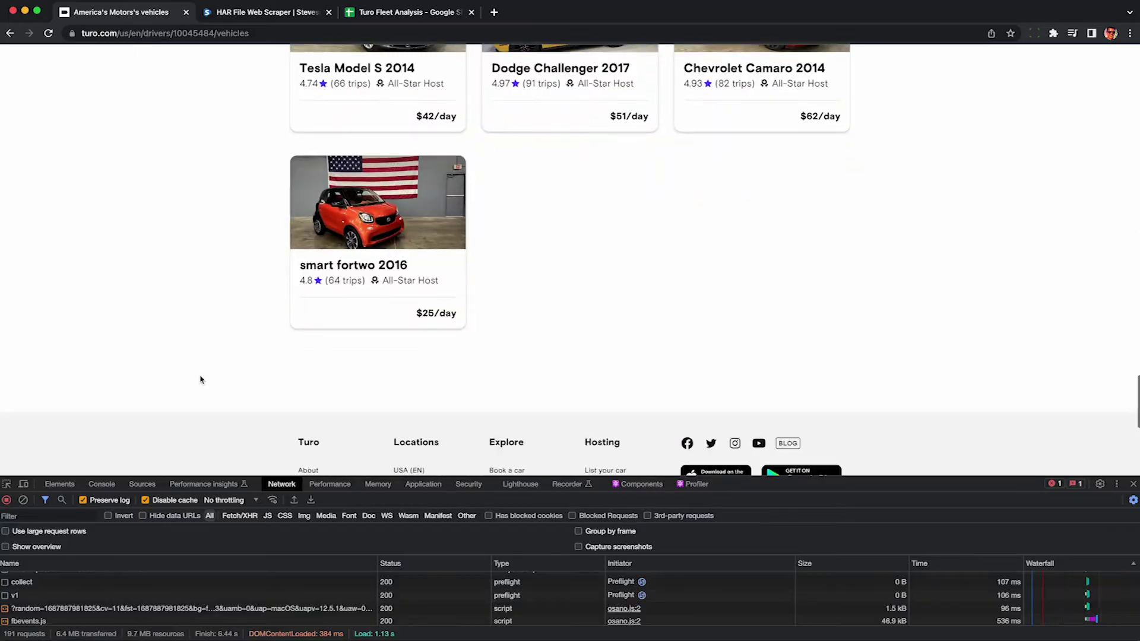
pyautogui.scroll(-20, 200, 380)
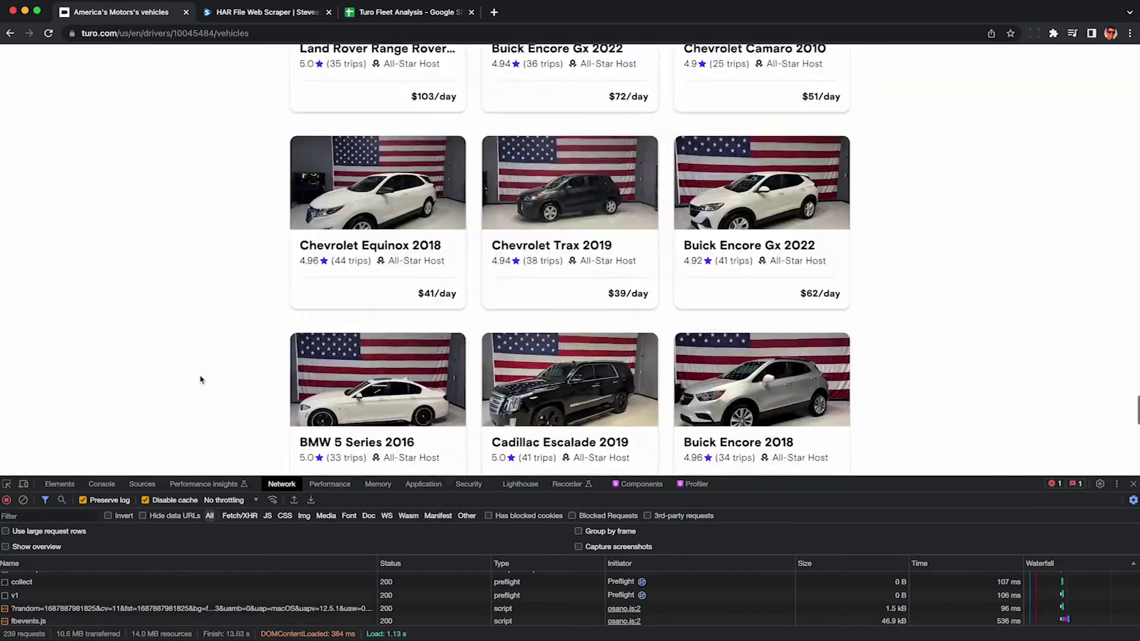
pyautogui.scroll(-20, 200, 380)
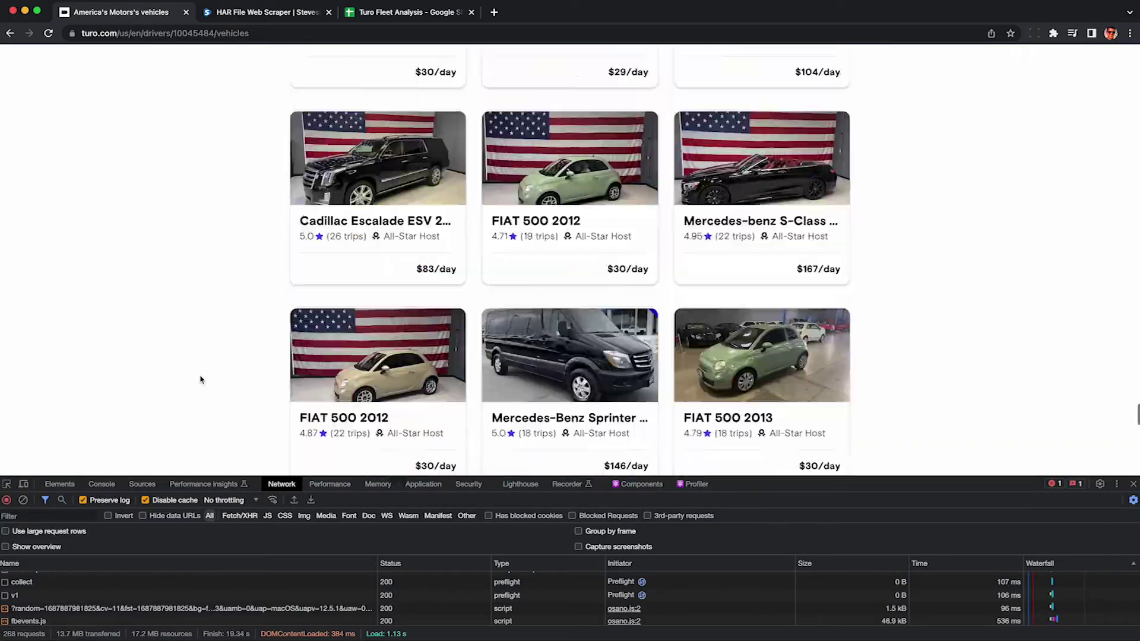
pyautogui.scroll(3, 200, 380)
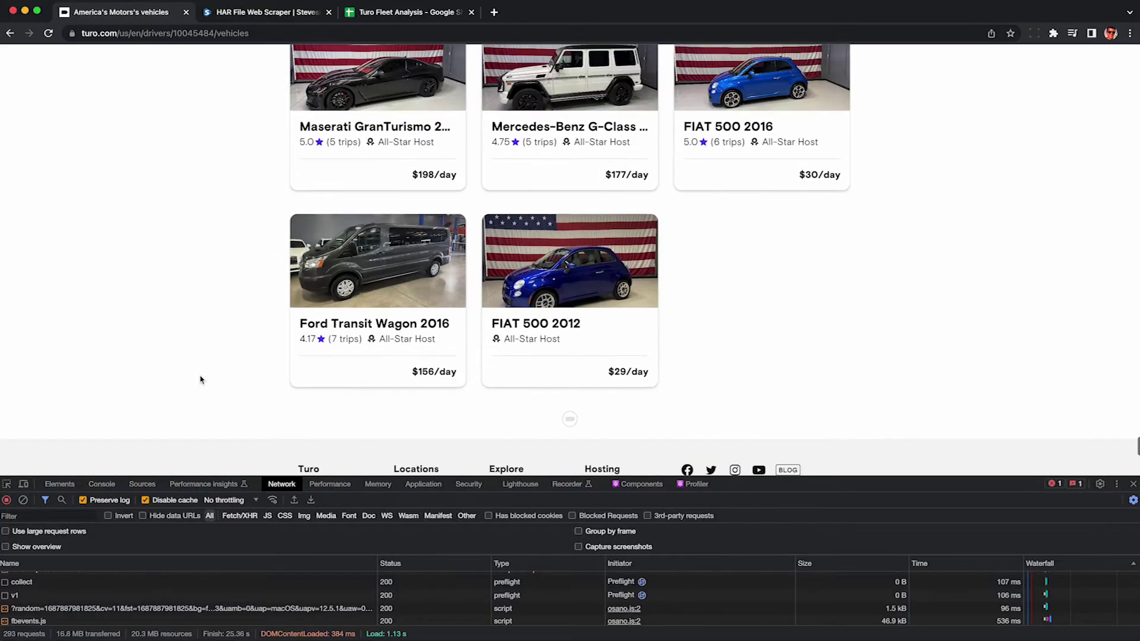
# Export the recorded network requests and save them as turo.com.har
pyautogui.click(311, 502)
pyautogui.click(633, 350)
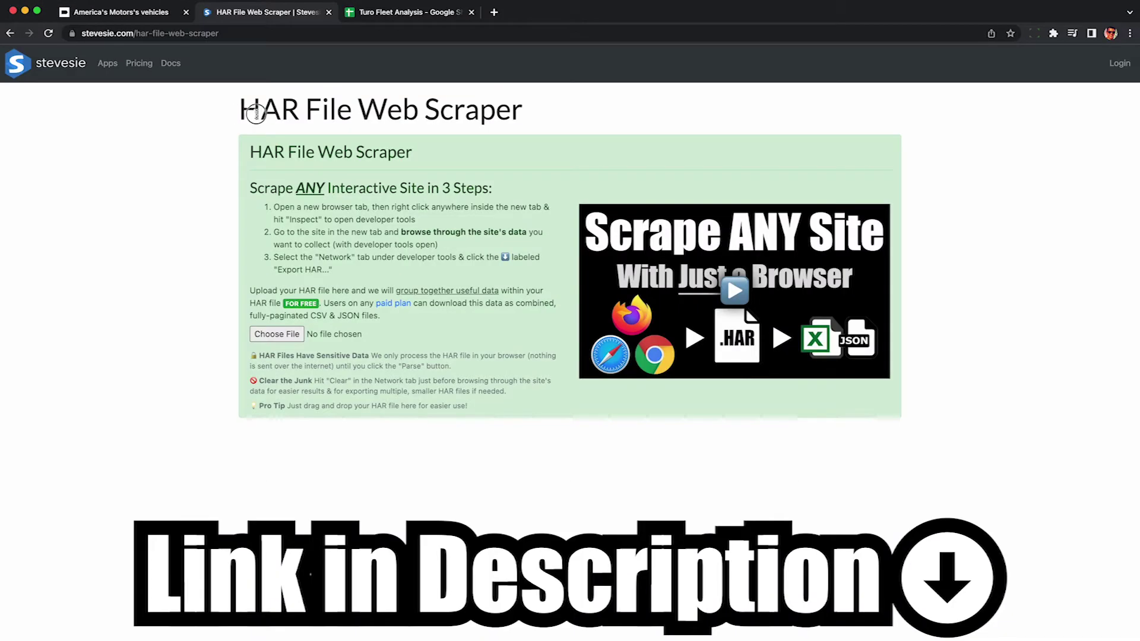
pyautogui.moveTo(240, 110); pyautogui.dragTo(555, 114)
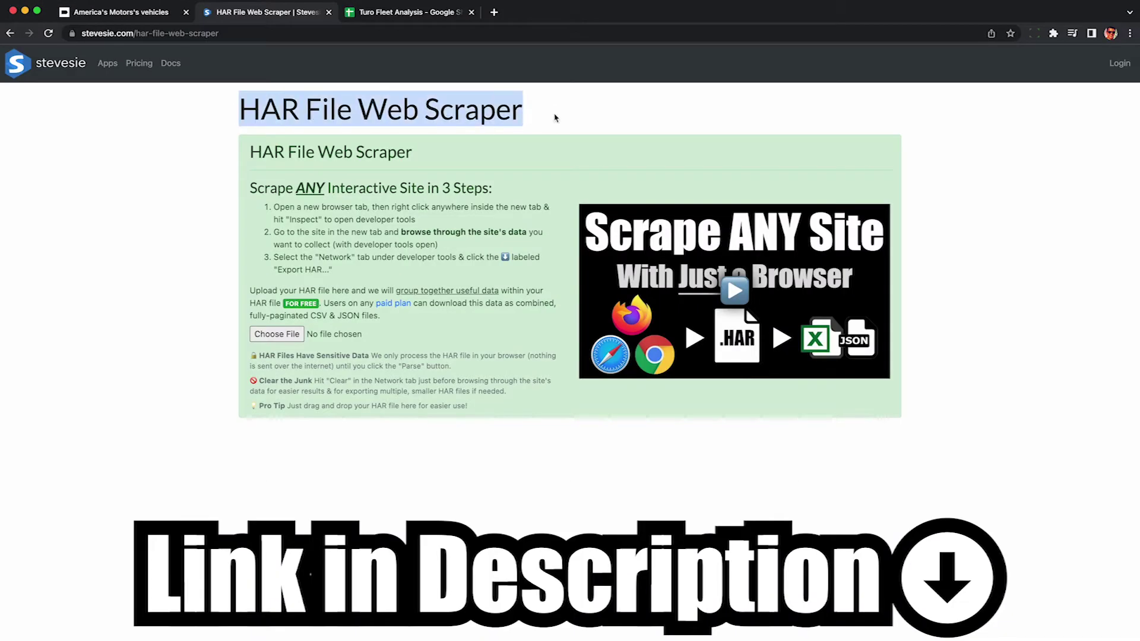
pyautogui.click(554, 116)
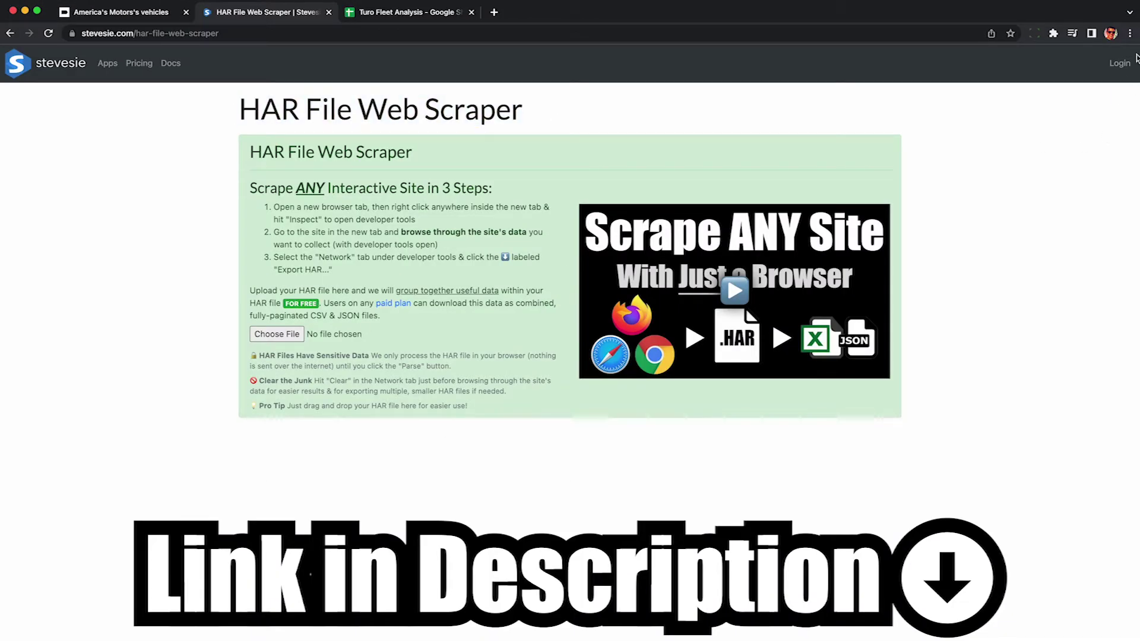
# Parse turo.com.har's vehicles group in Stevesie and download the 125-row list as CSV
pyautogui.moveTo(1139, 122); pyautogui.dragTo(818, 154)
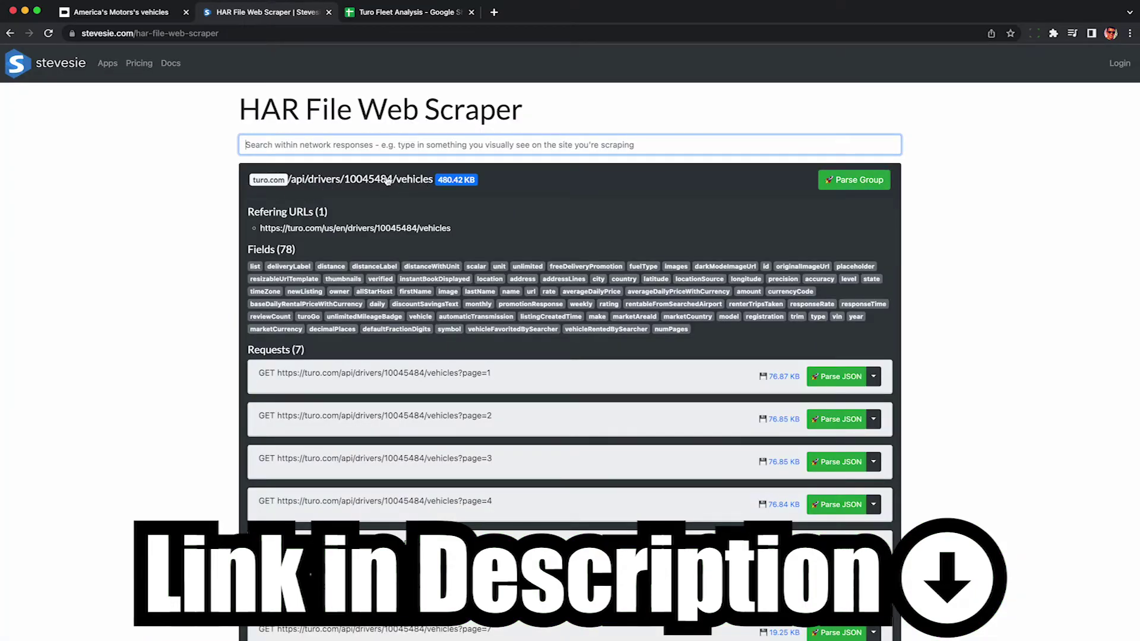
pyautogui.scroll(1, 586, 305)
pyautogui.click(854, 184)
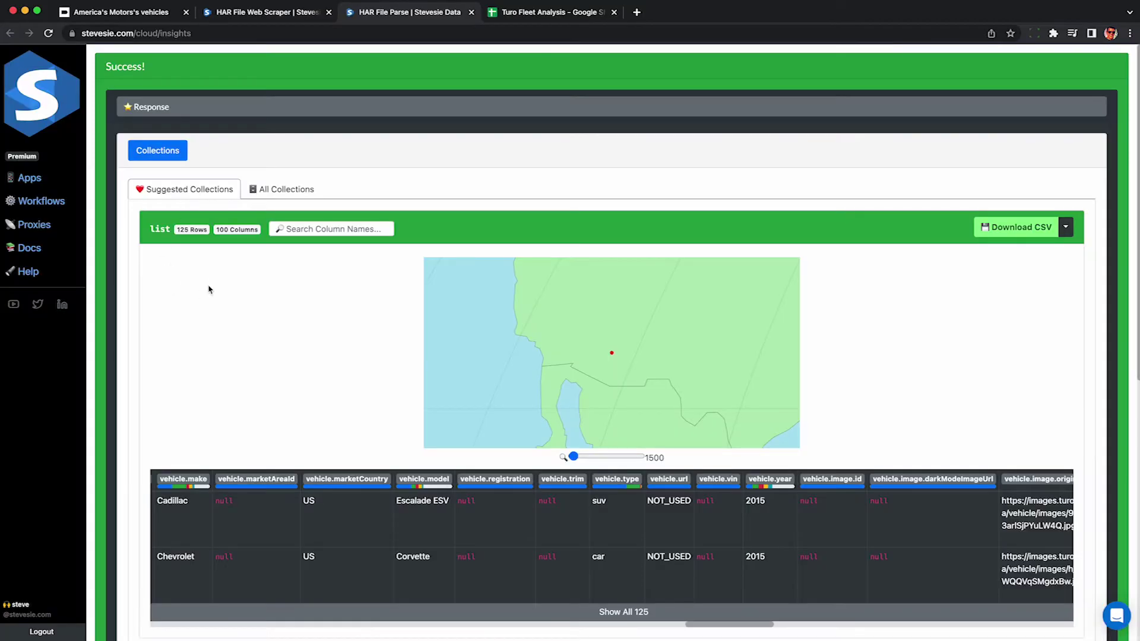
pyautogui.click(172, 500)
pyautogui.click(409, 501)
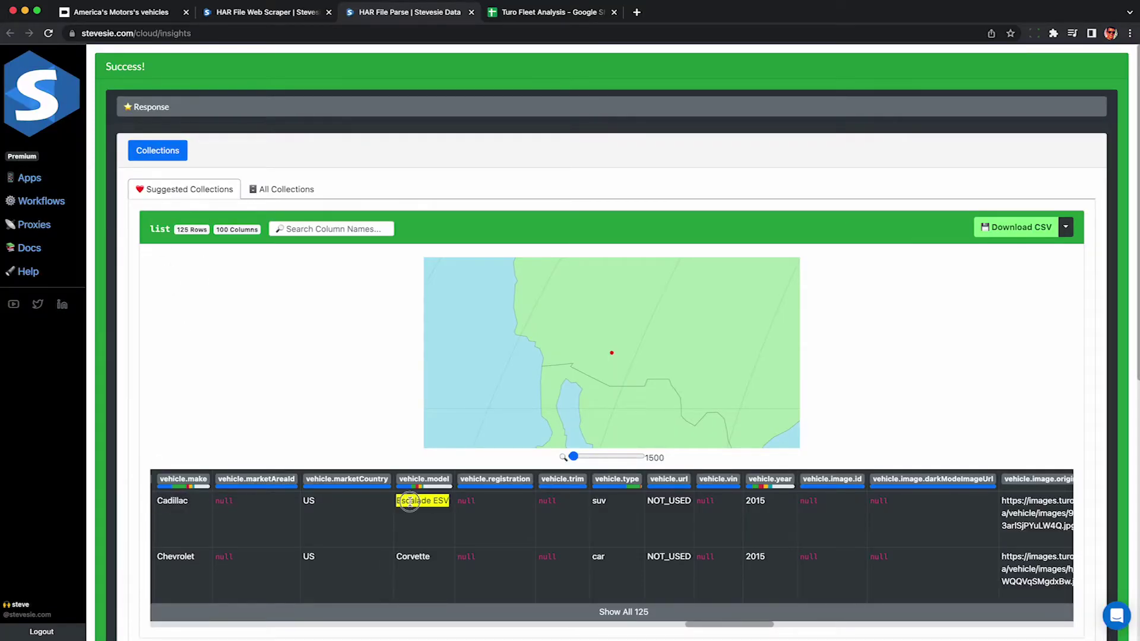
pyautogui.click(754, 500)
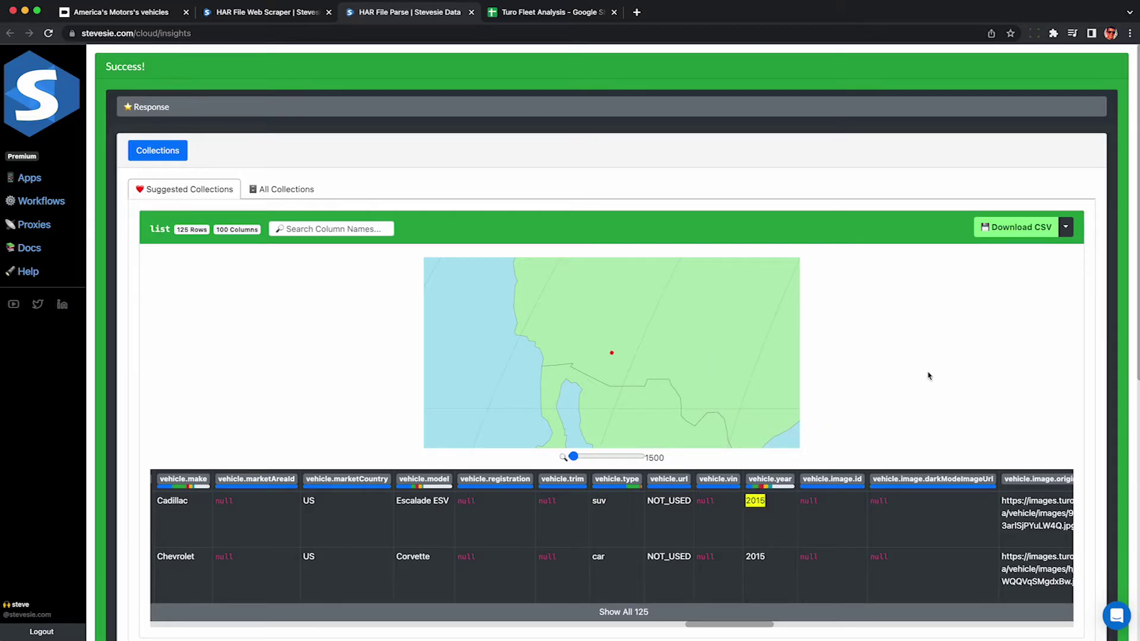
pyautogui.click(1008, 233)
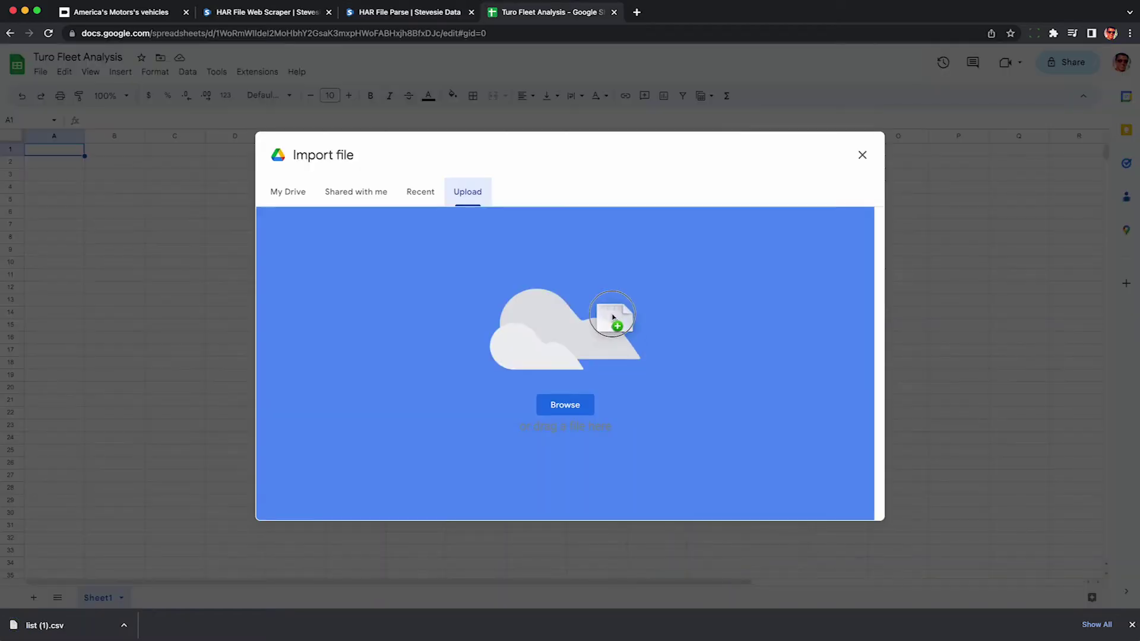
# Import list (1).csv, replacing the spreadsheet, and sort column A Z to A by trips taken
pyautogui.moveTo(612, 318); pyautogui.dragTo(611, 315)
pyautogui.click(493, 332)
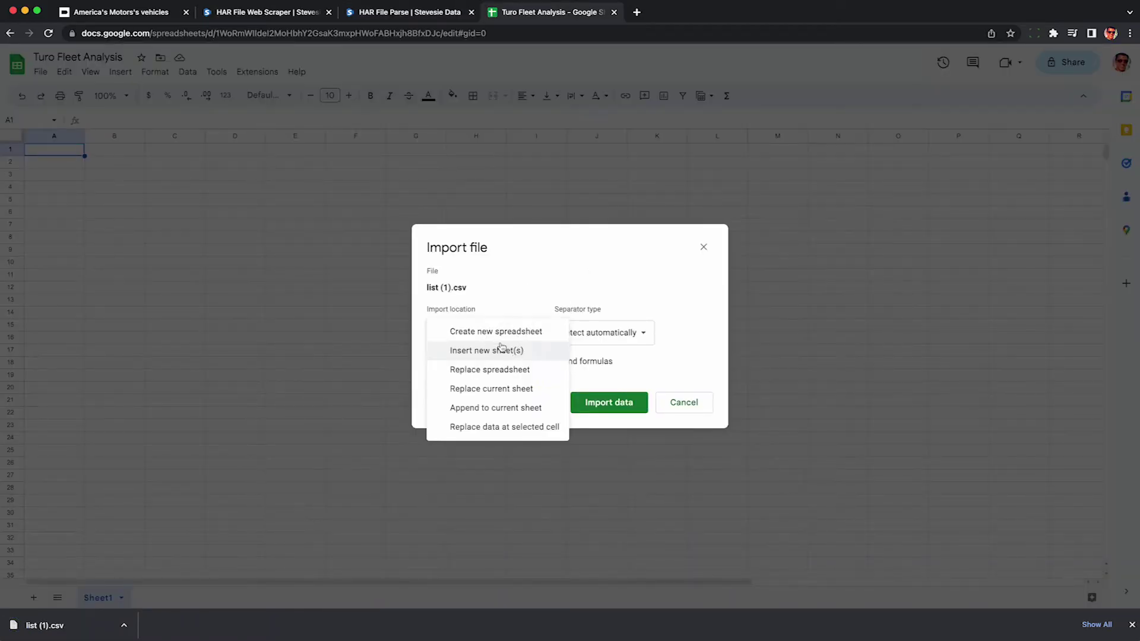
pyautogui.click(501, 369)
pyautogui.click(591, 425)
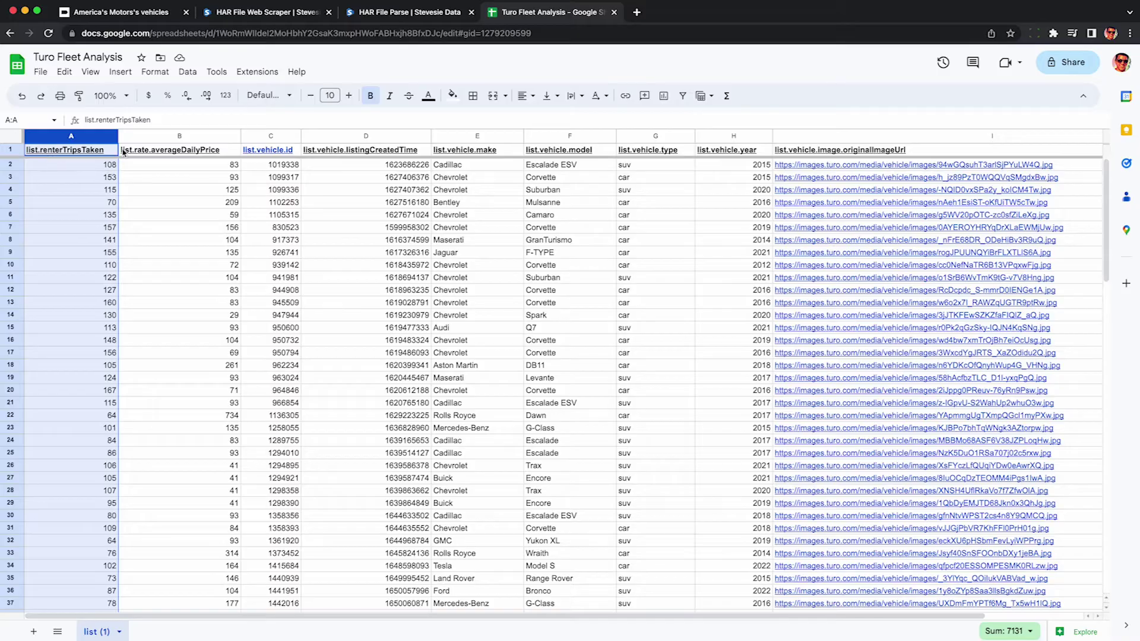
pyautogui.click(110, 139)
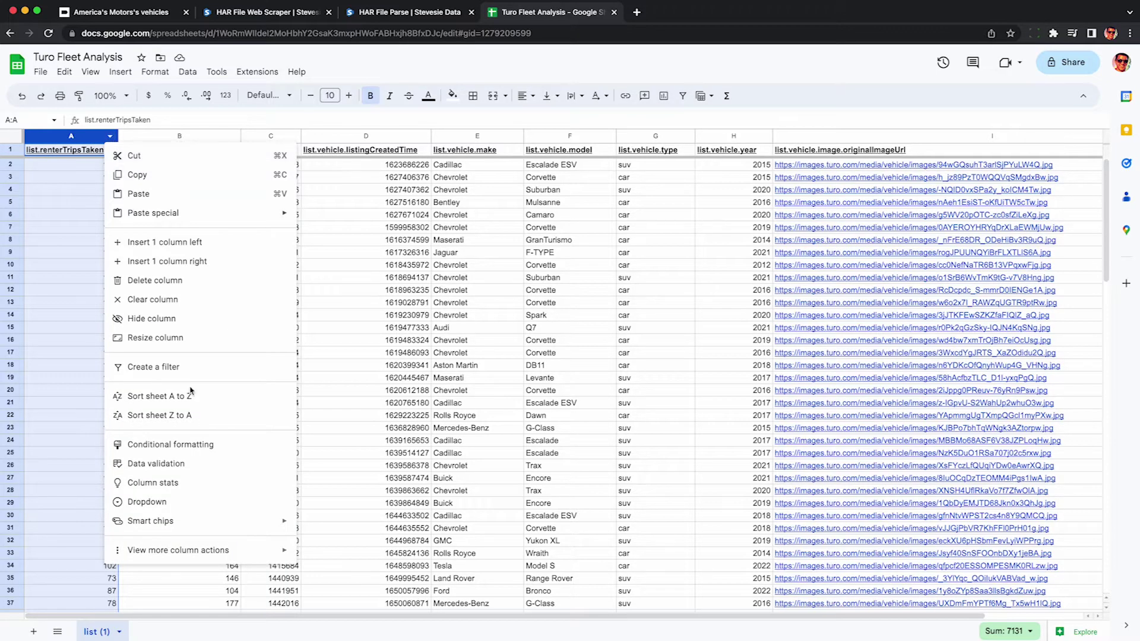
pyautogui.click(189, 416)
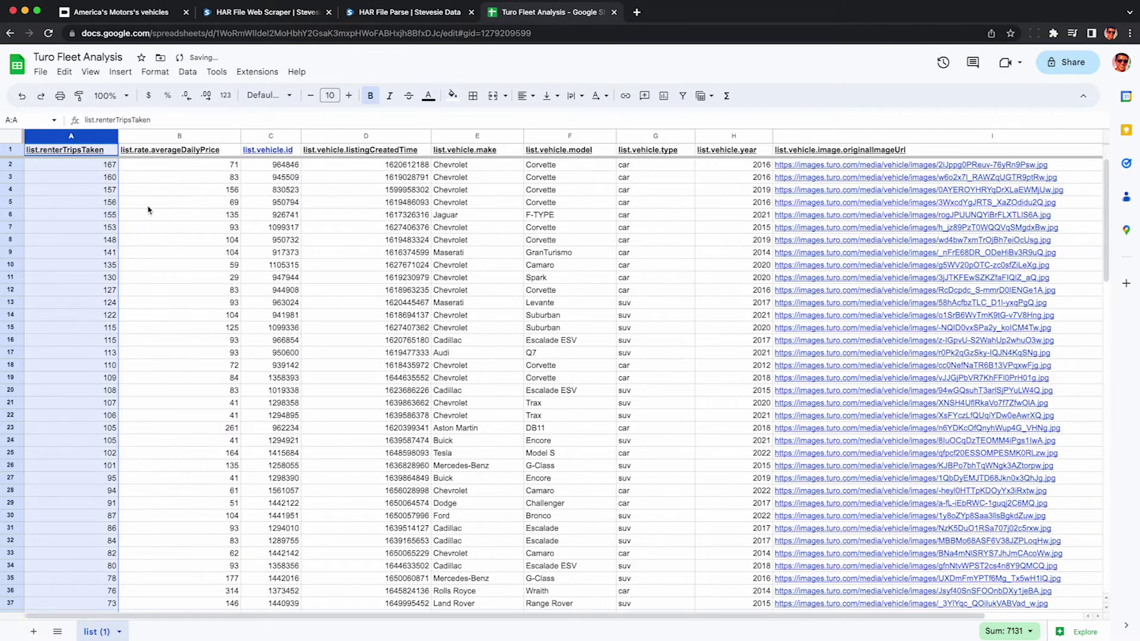
# Select the make and model columns, then the FIAT rows E82:F89
pyautogui.click(463, 137)
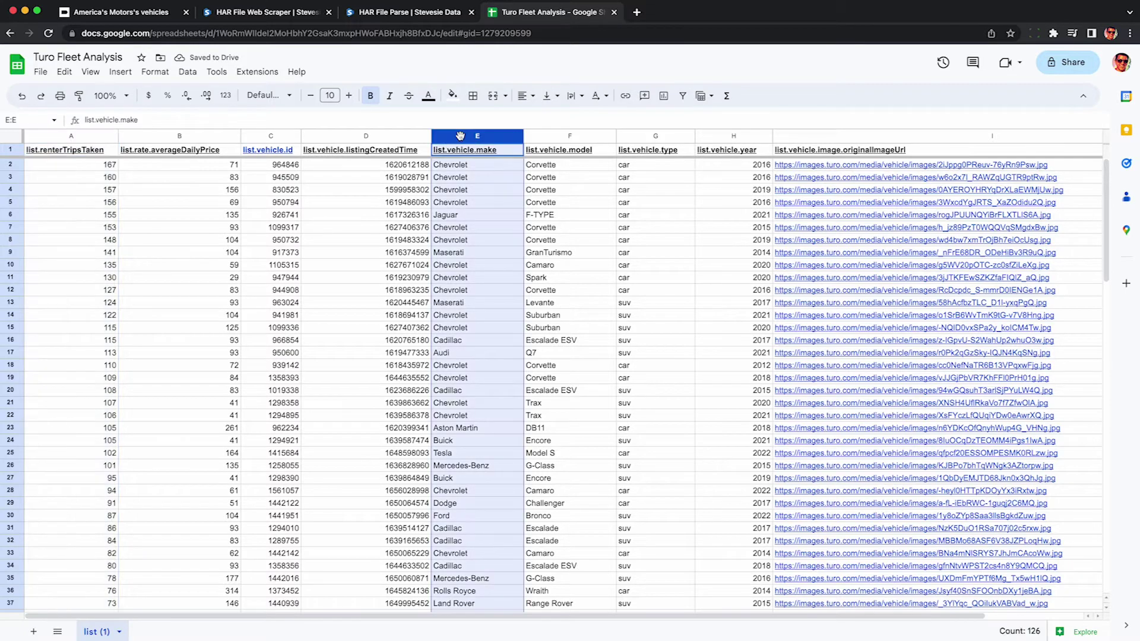
pyautogui.click(566, 138)
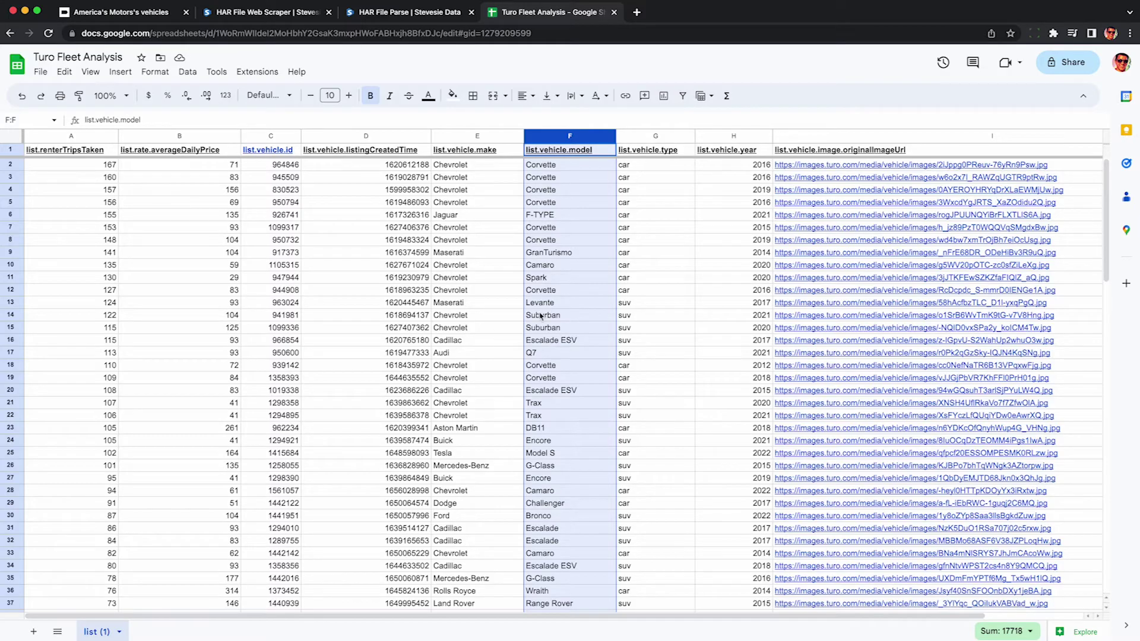
pyautogui.scroll(-9, 511, 332)
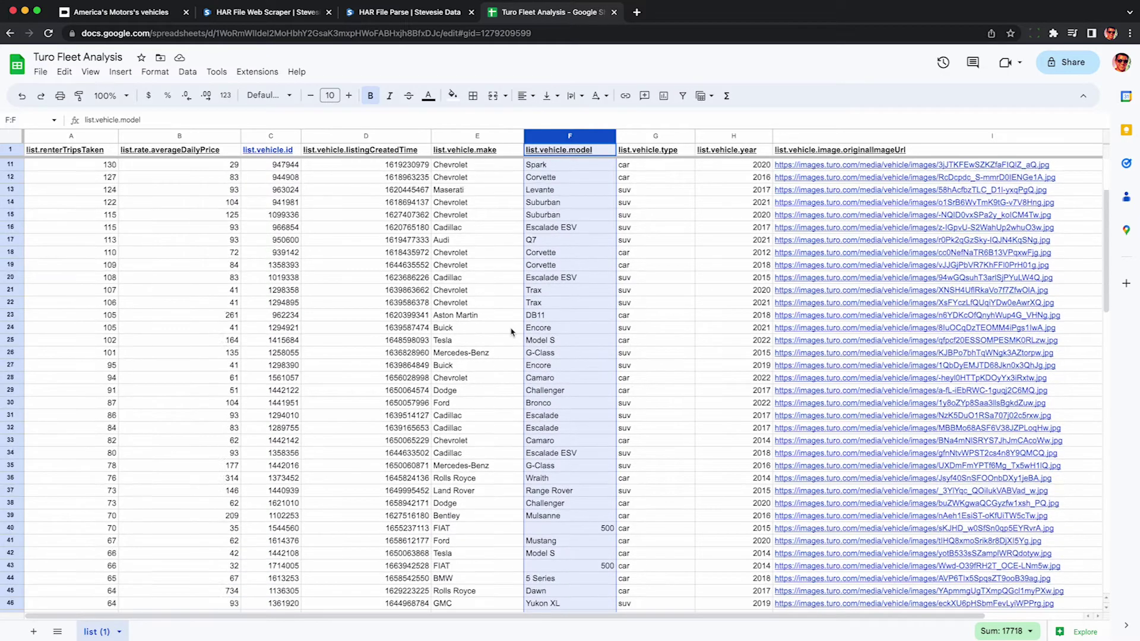
pyautogui.scroll(-11, 511, 332)
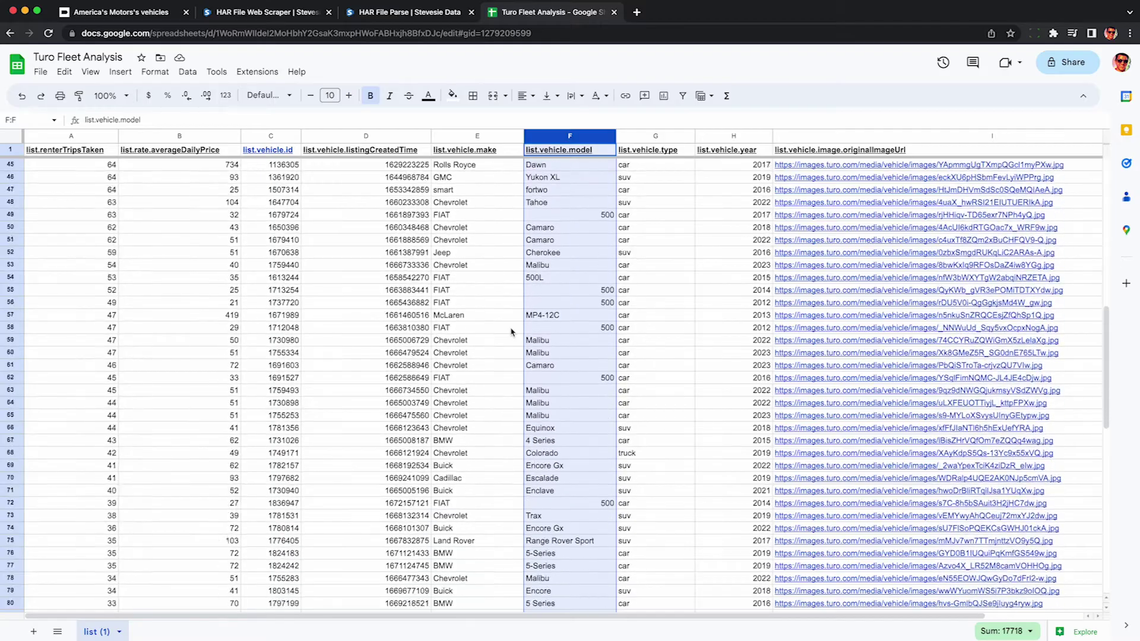
pyautogui.scroll(-2, 512, 332)
pyautogui.click(453, 355)
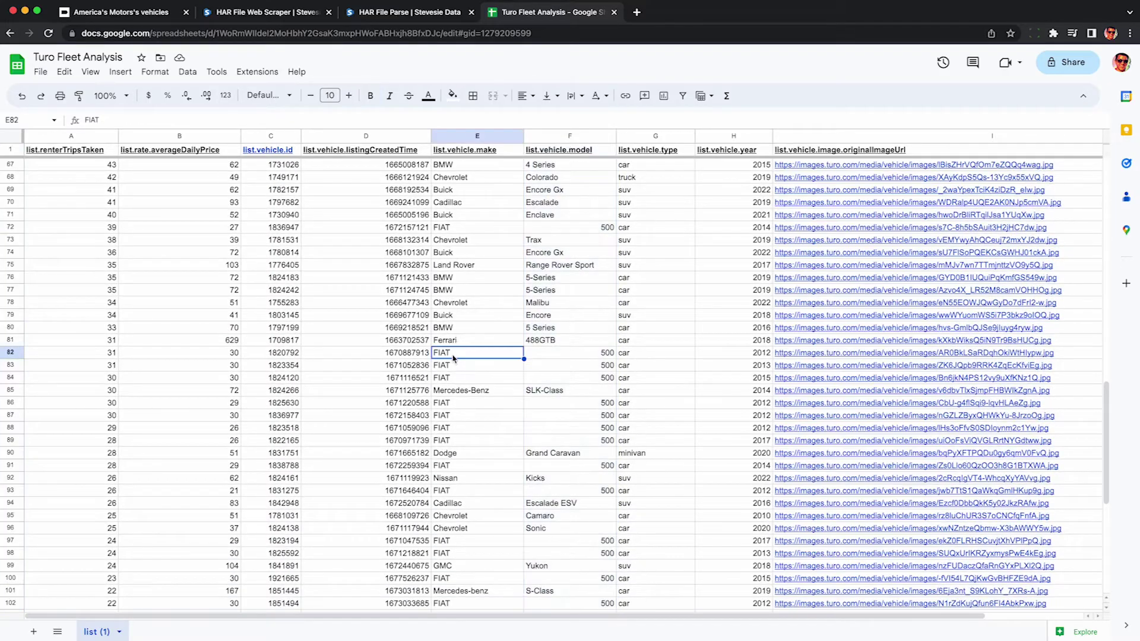
pyautogui.keyDown('shift'); pyautogui.click(552, 442); pyautogui.keyUp('shift')
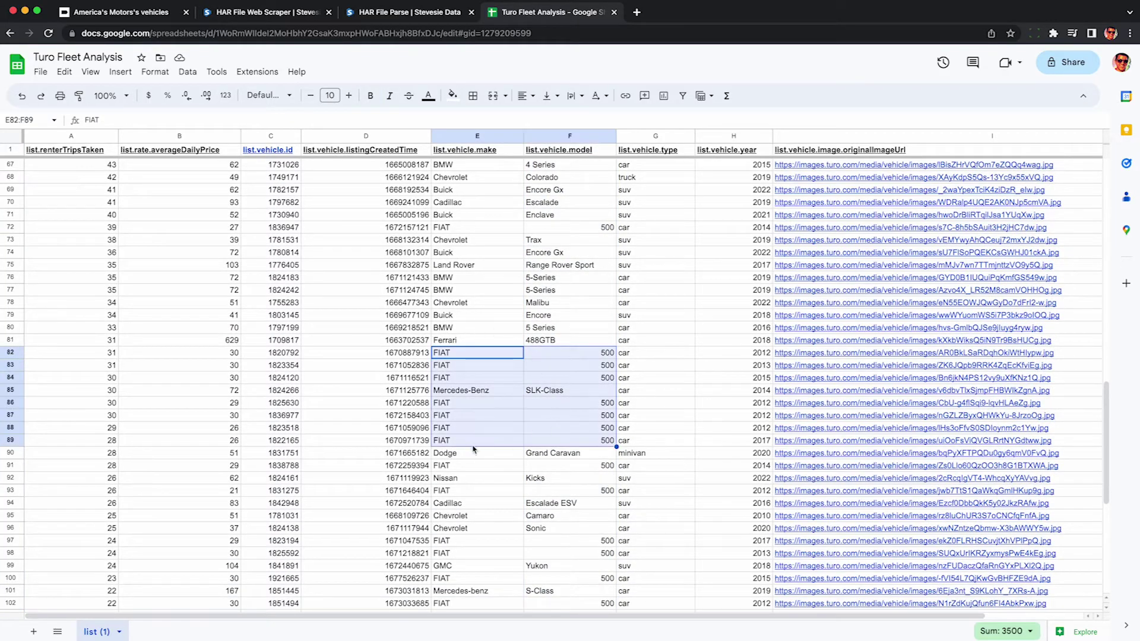
pyautogui.scroll(-9, 473, 449)
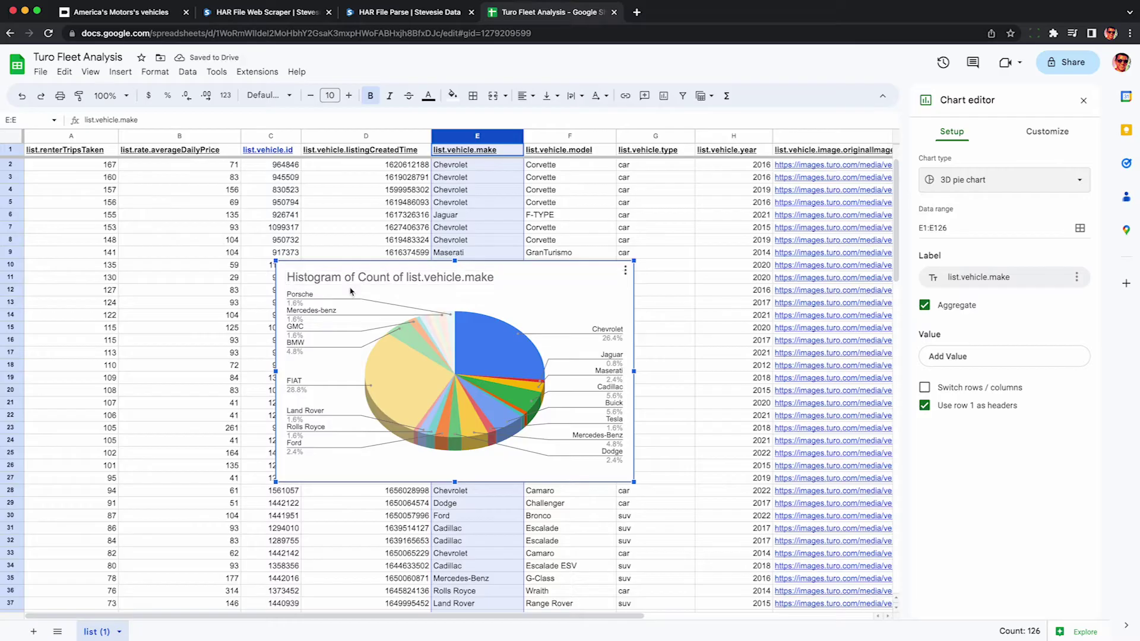
pyautogui.click(496, 349)
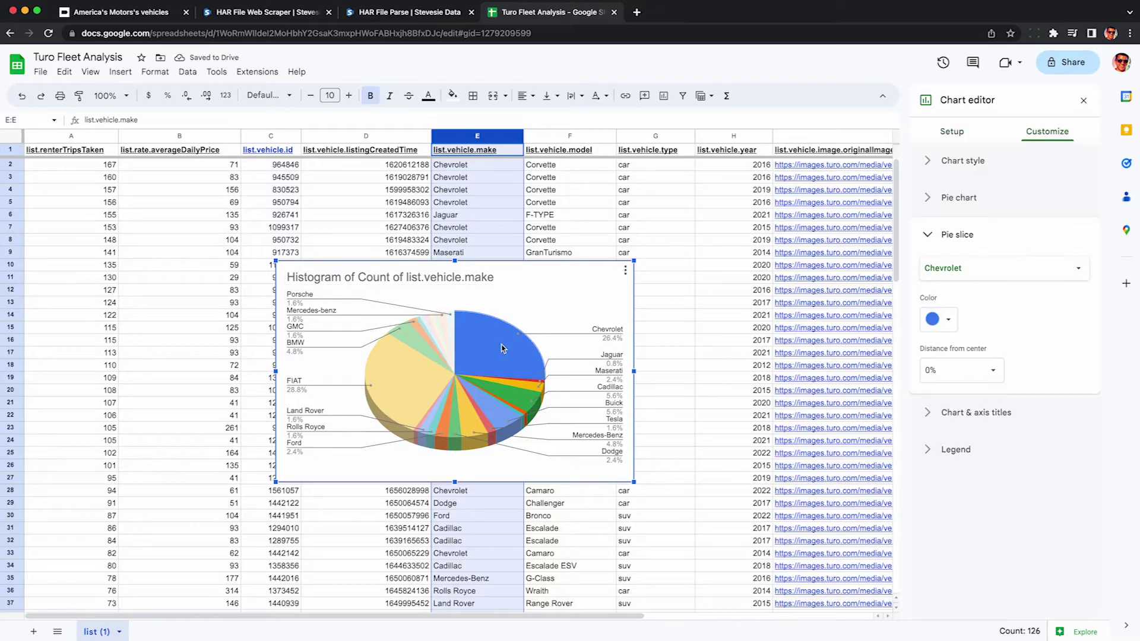
pyautogui.click(412, 382)
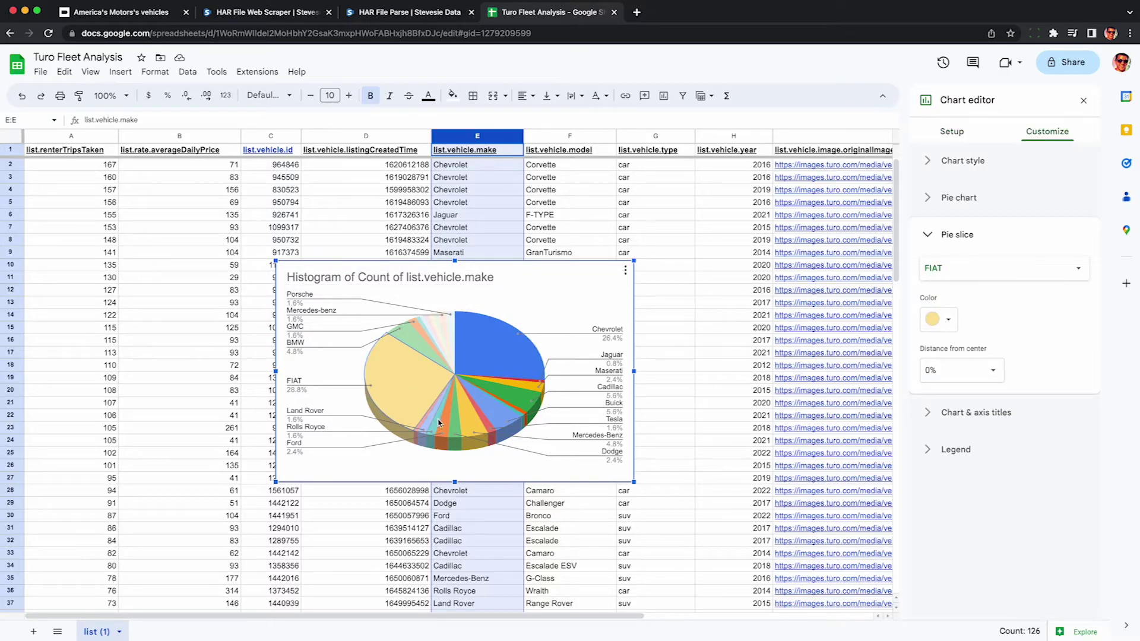
pyautogui.click(435, 420)
pyautogui.click(447, 427)
pyautogui.click(460, 428)
pyautogui.click(475, 422)
pyautogui.click(487, 427)
pyautogui.click(498, 422)
pyautogui.press('Delete')
pyautogui.click(389, 135)
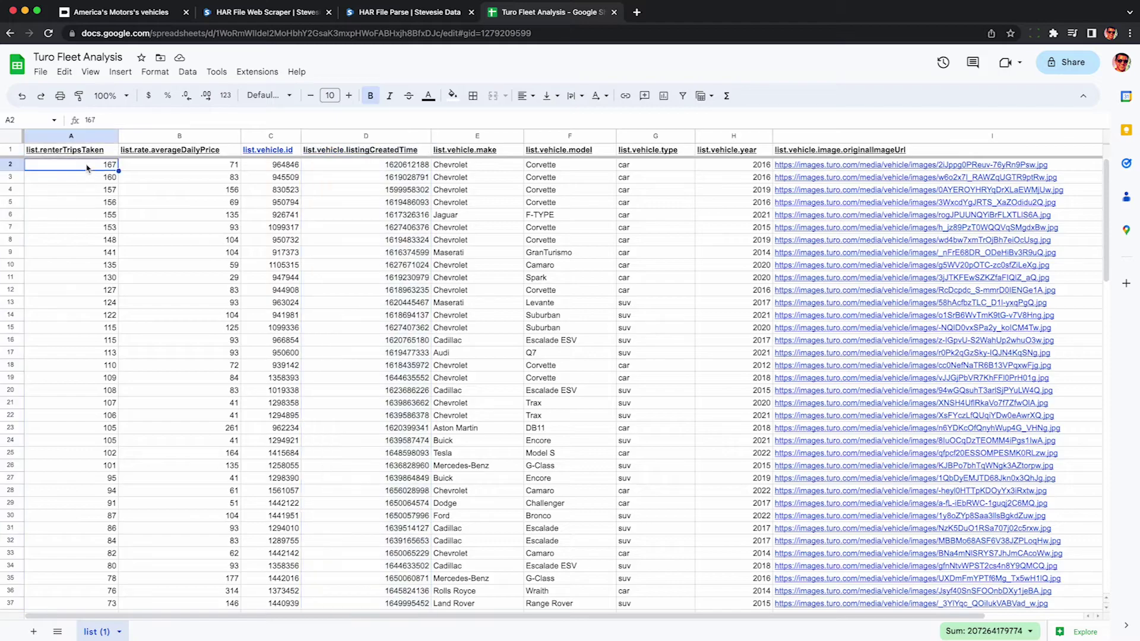
pyautogui.click(87, 165)
# Insert a column right of the listing timestamp column D and head it 'Datetime Listed'
pyautogui.click(370, 166)
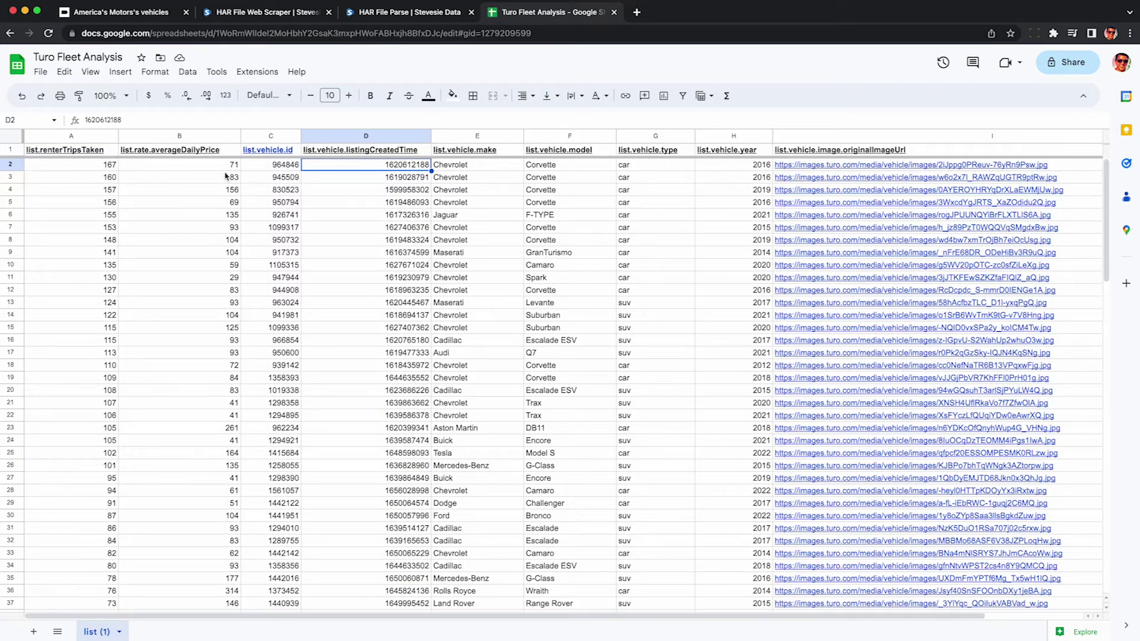
pyautogui.rightClick(423, 138)
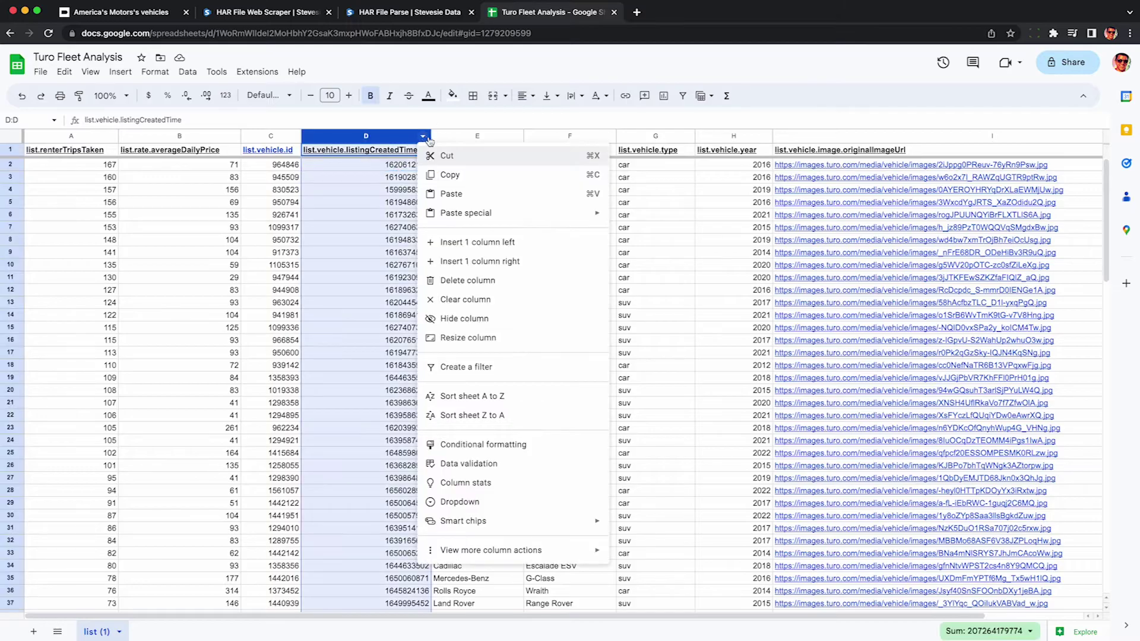
pyautogui.click(484, 245)
pyautogui.click(462, 157)
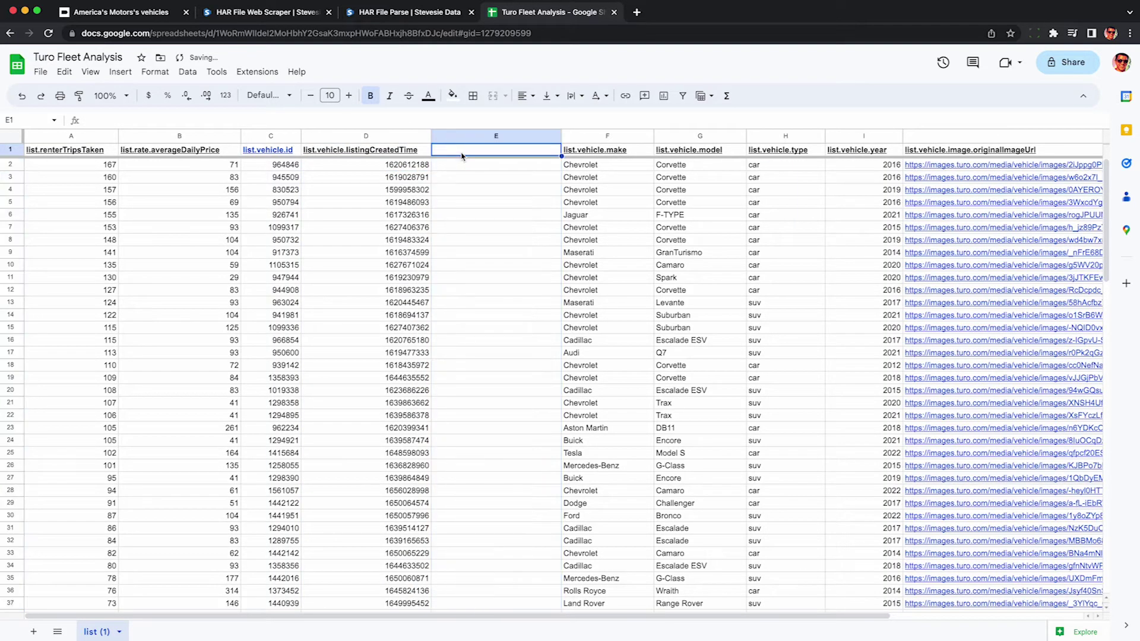
pyautogui.write('Datetime Li')
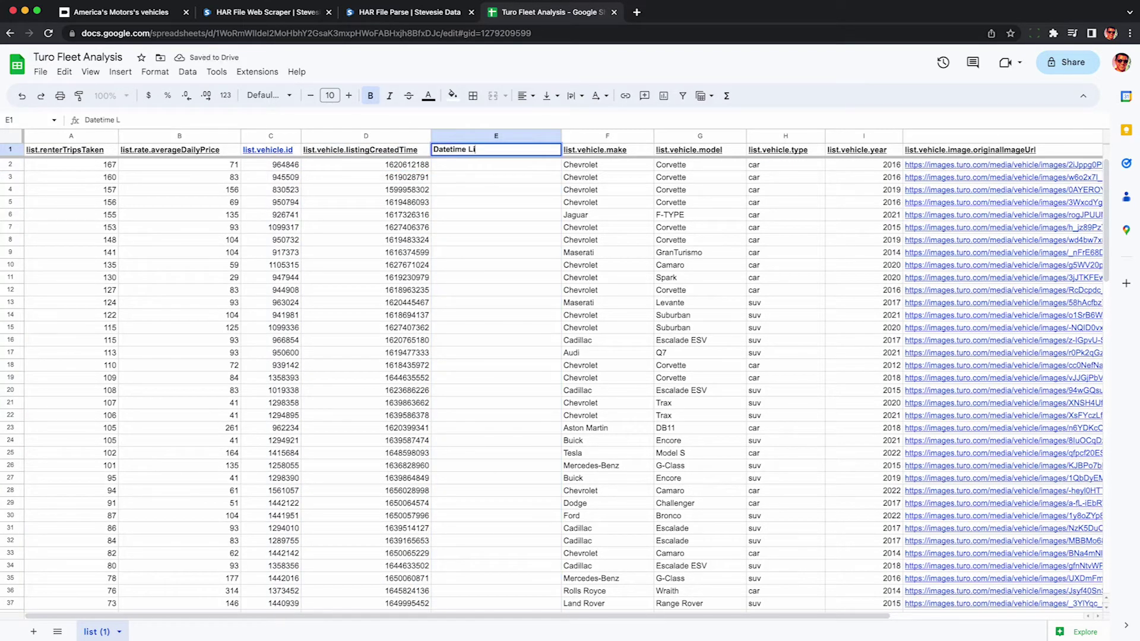
pyautogui.write('sted')
pyautogui.press('Return')
# Fill column E with =EPOCHTODATE(D2) and insert a blank column after it
pyautogui.write('=')
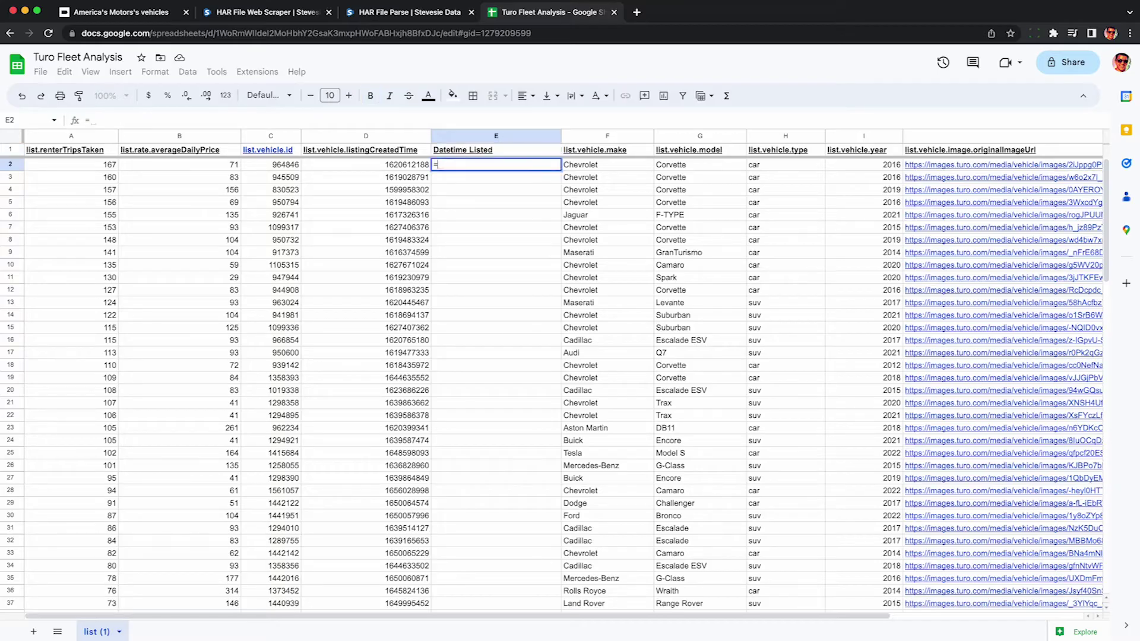
pyautogui.write('EP')
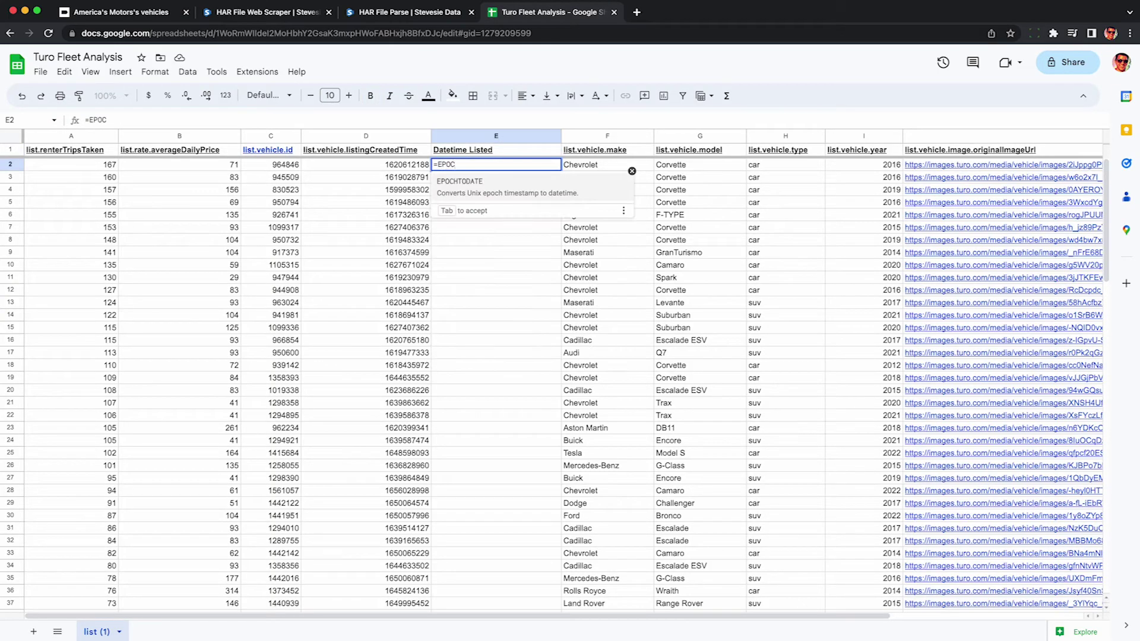
pyautogui.write('OC')
pyautogui.press('Tab')
pyautogui.click(406, 168)
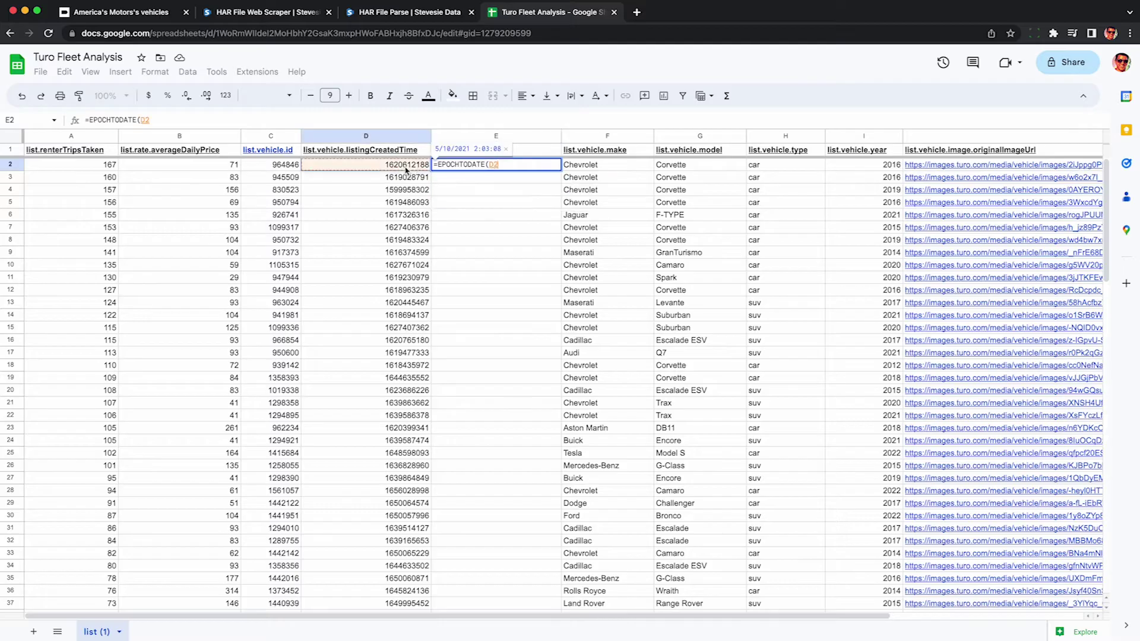
pyautogui.press('Return')
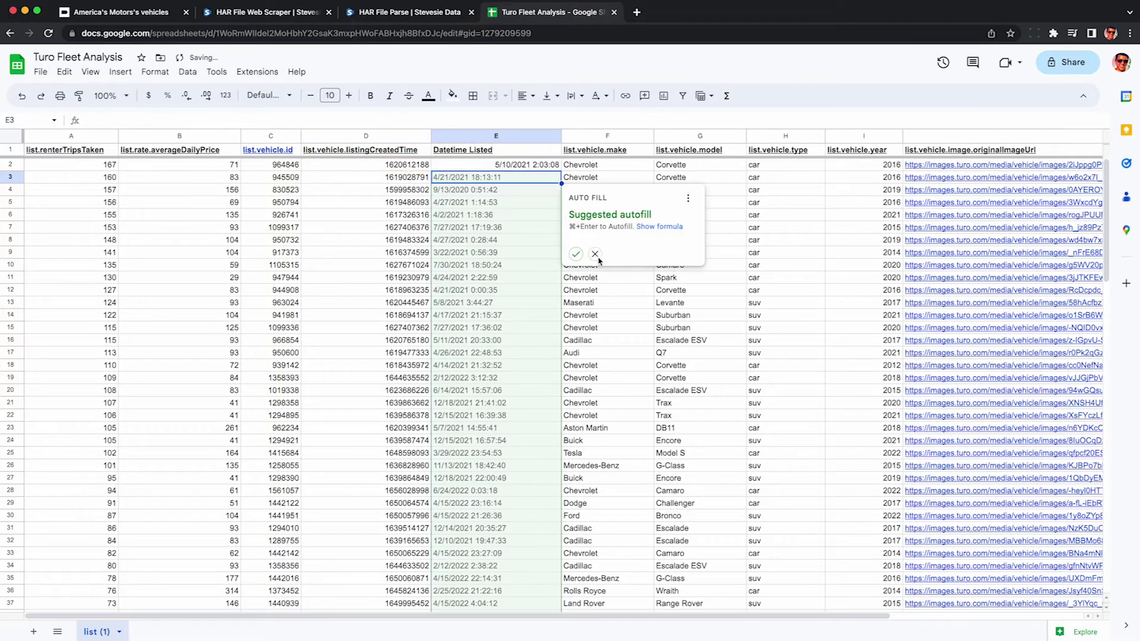
pyautogui.click(575, 254)
pyautogui.click(553, 136)
pyautogui.click(636, 260)
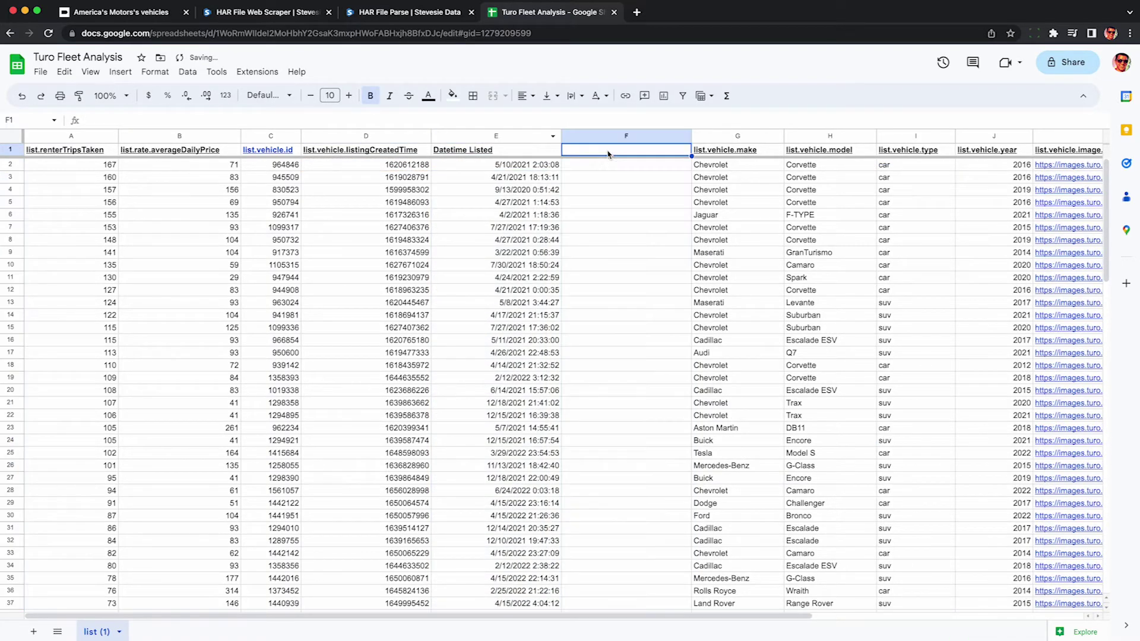
# Head column F 'Days Listed' and fill =DAYS(TODAY(),E2) down every row
pyautogui.write('Days List')
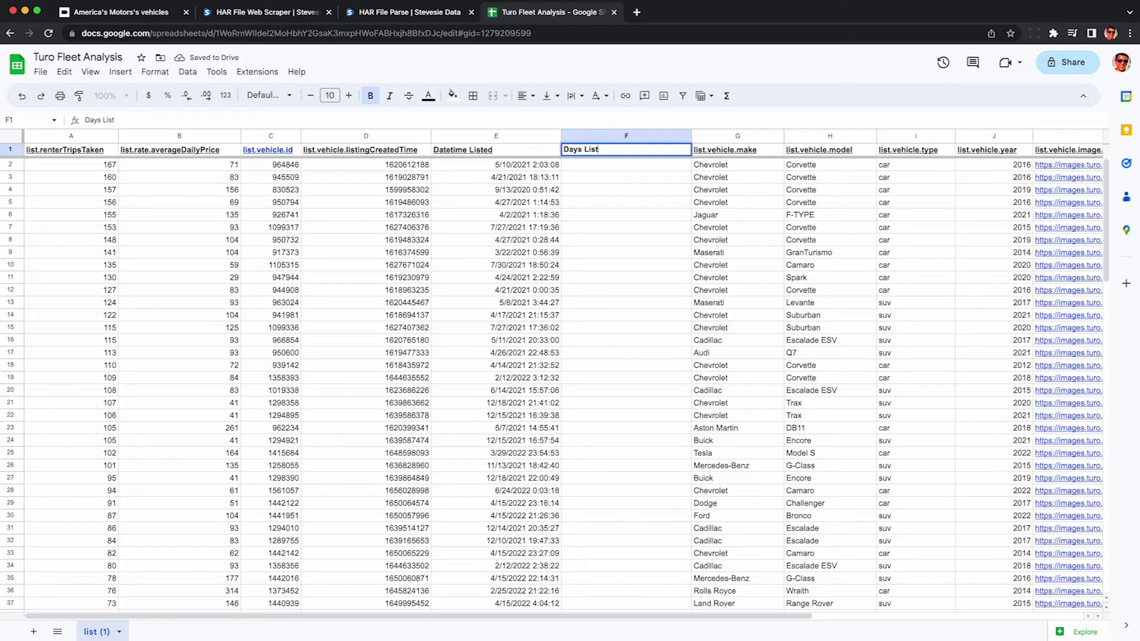
pyautogui.write('ed')
pyautogui.press('Return')
pyautogui.write('=DAY')
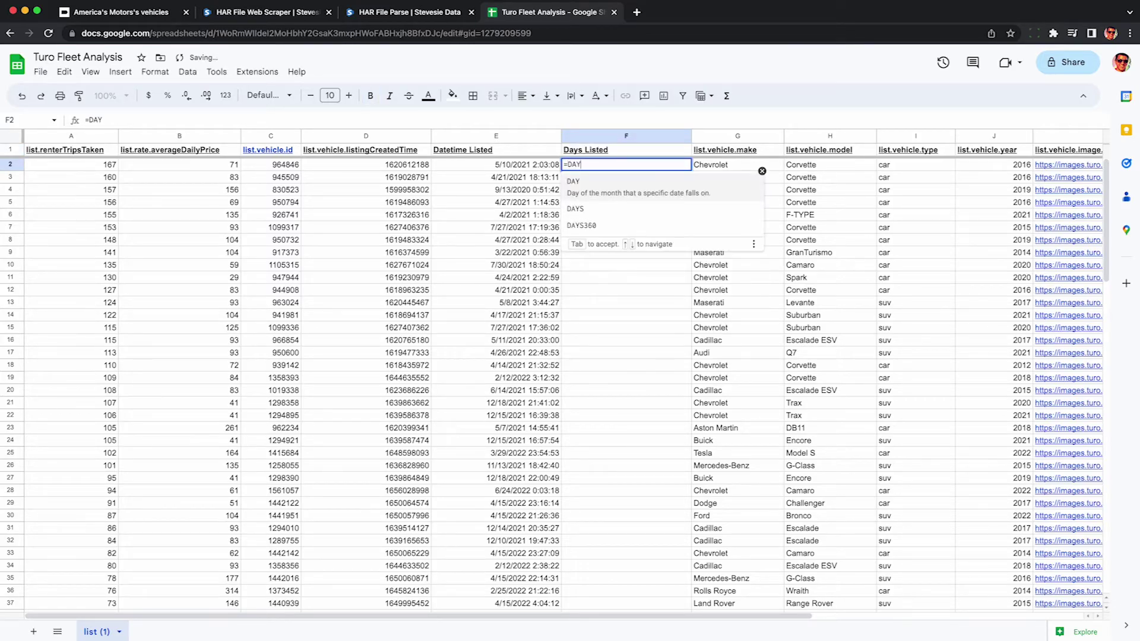
pyautogui.write('S(')
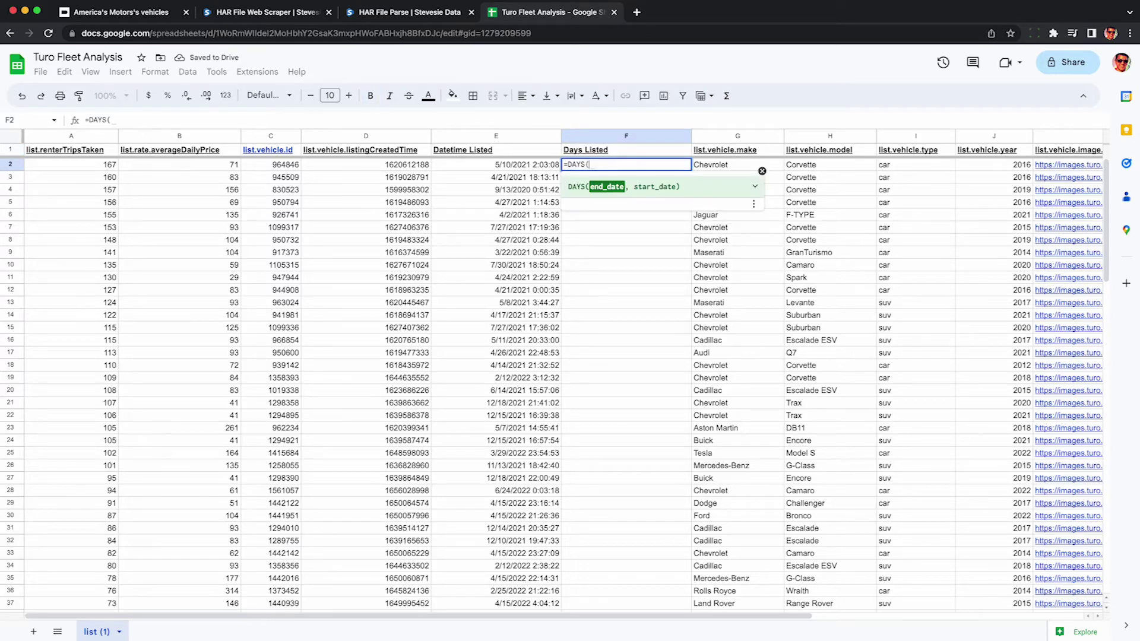
pyautogui.write('TODAY()')
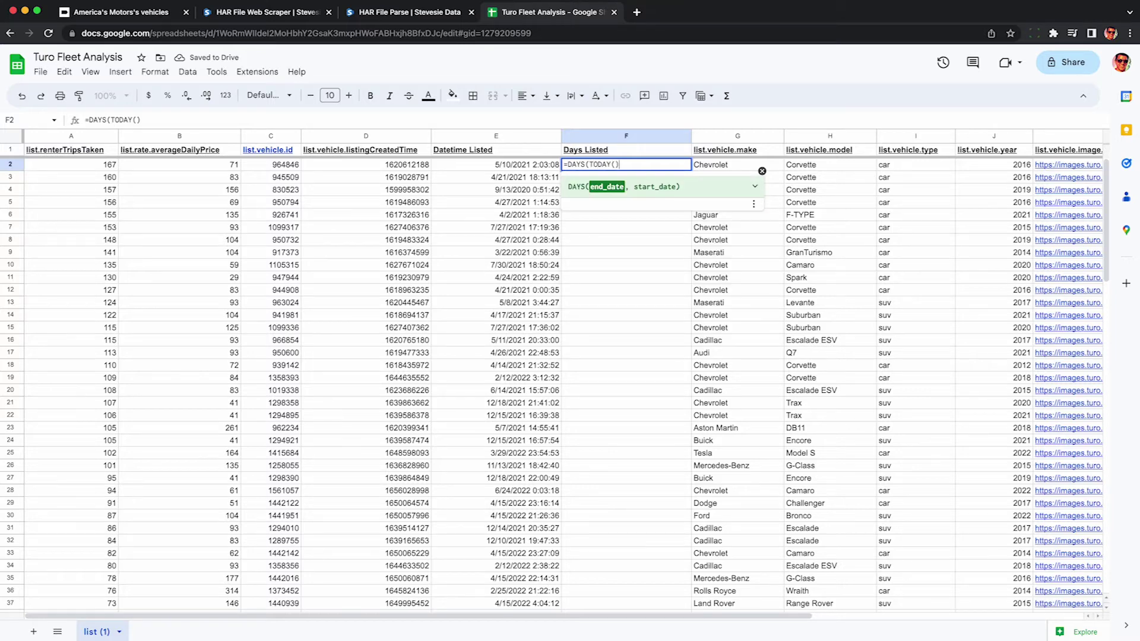
pyautogui.write(',')
pyautogui.click(549, 169)
pyautogui.write(')')
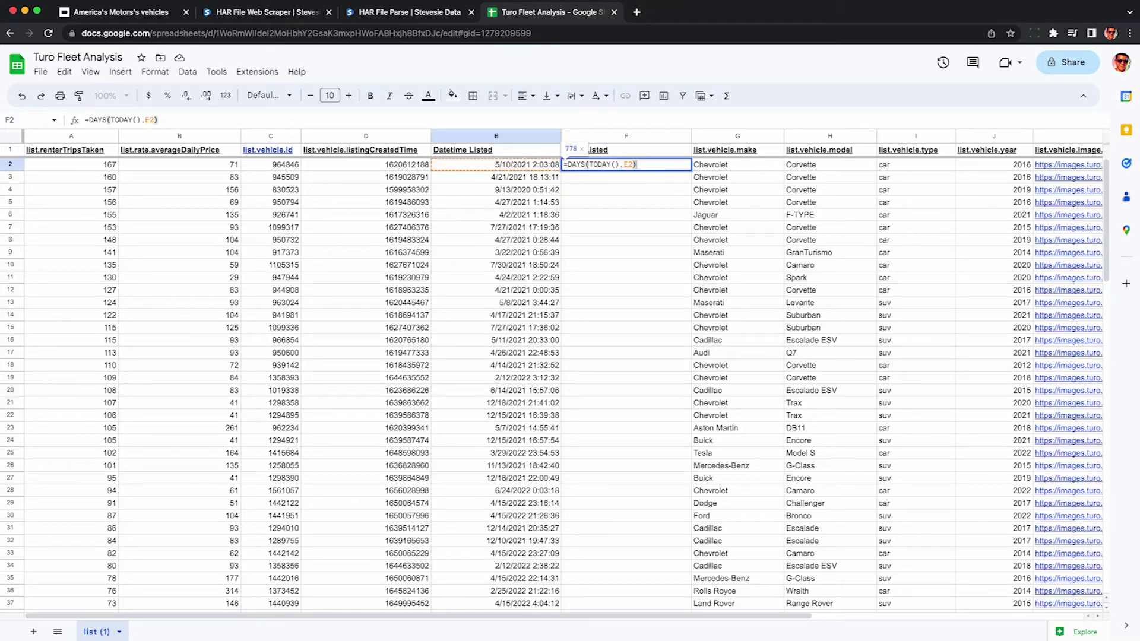
pyautogui.press('Return')
pyautogui.click(715, 224)
pyautogui.rightClick(631, 135)
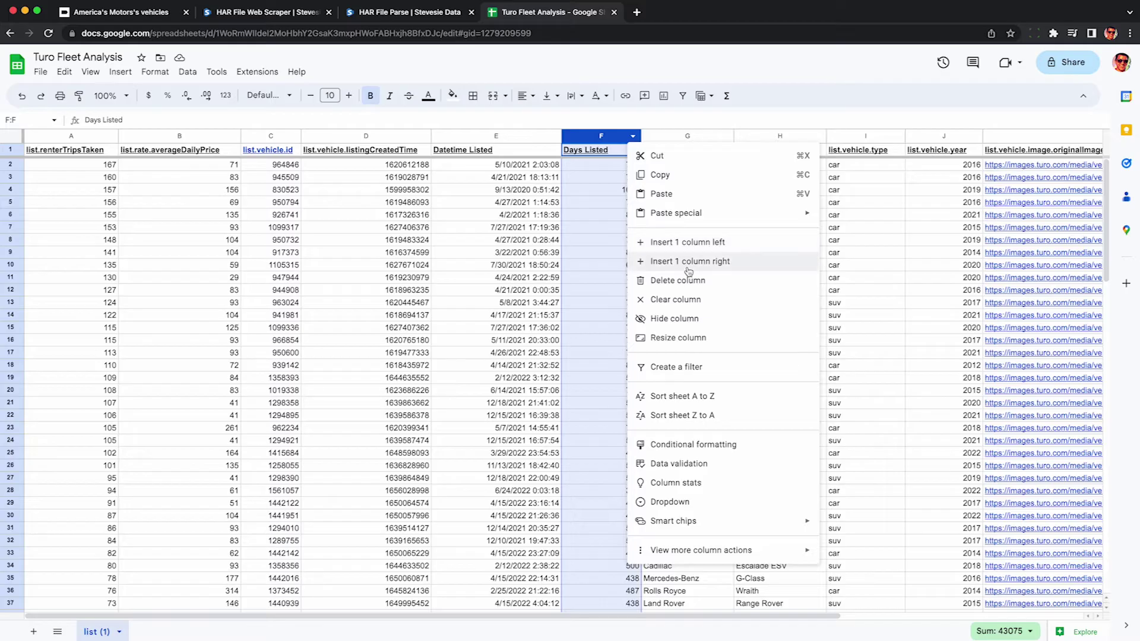
# Insert an Occupancy column G and fill =A2/F2 down every row
pyautogui.click(690, 261)
pyautogui.click(688, 155)
pyautogui.write('Occupancy')
pyautogui.press('Return')
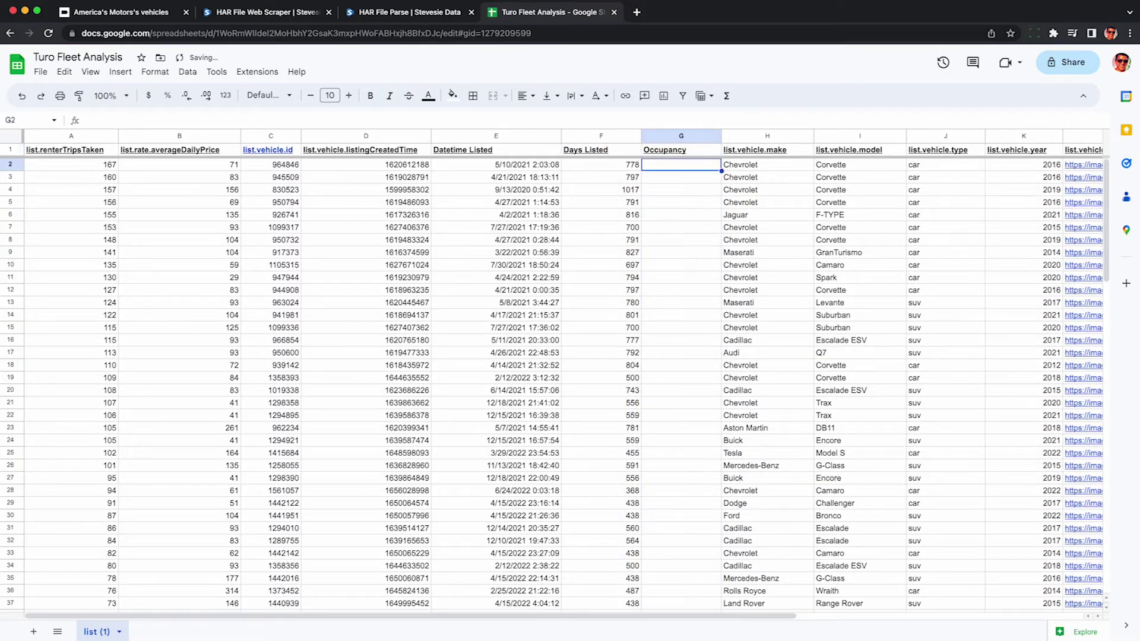
pyautogui.write('=')
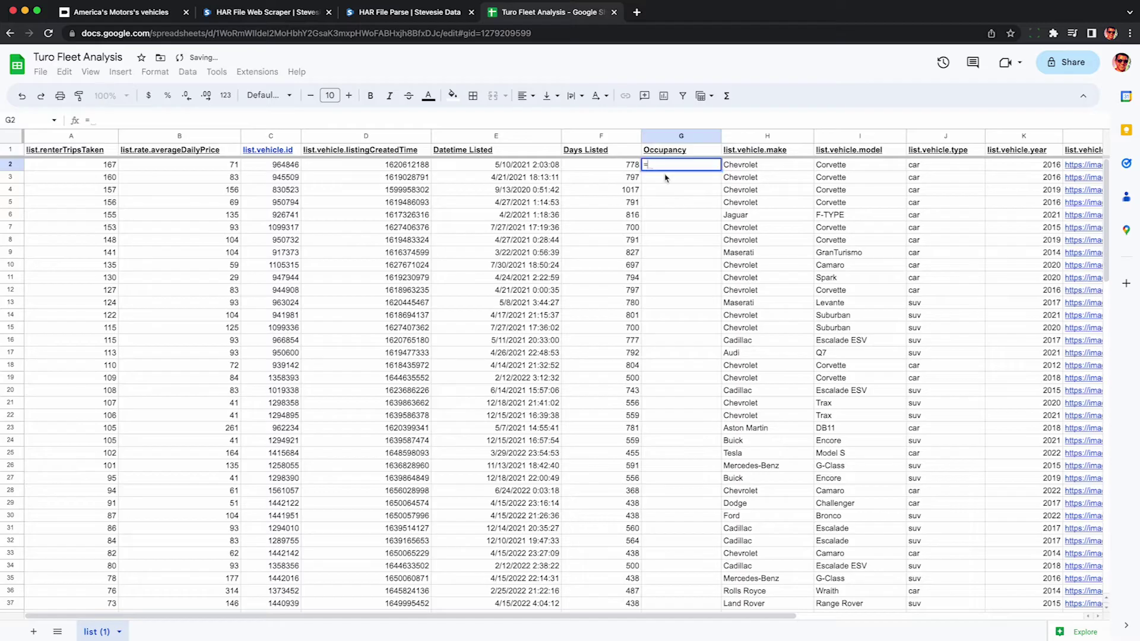
pyautogui.click(104, 165)
pyautogui.write('/')
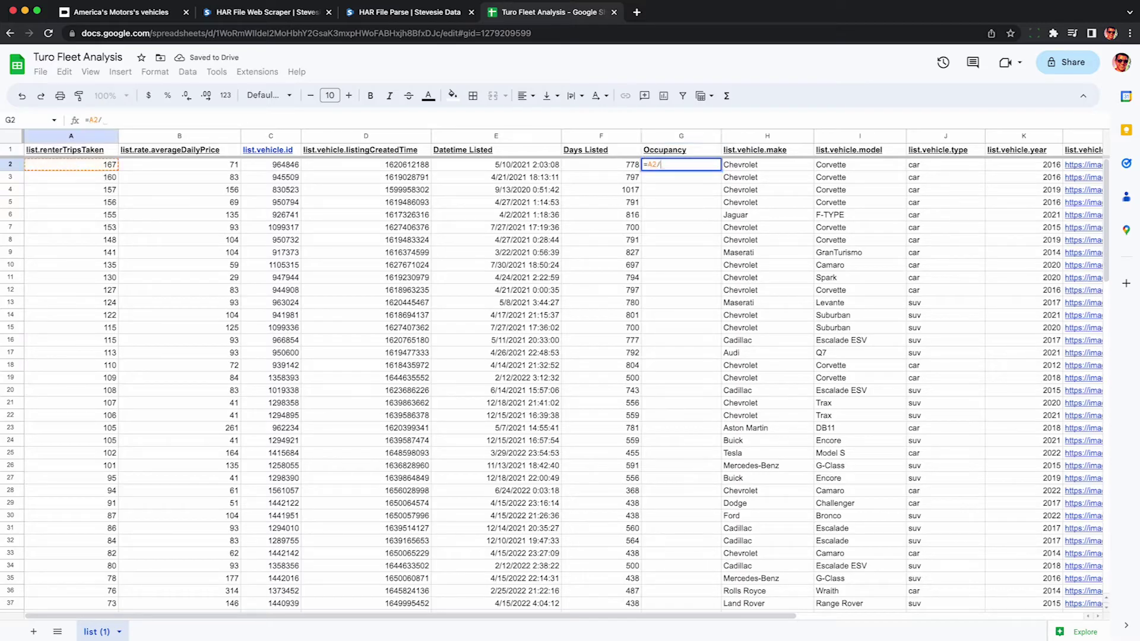
pyautogui.click(604, 167)
pyautogui.press('Return')
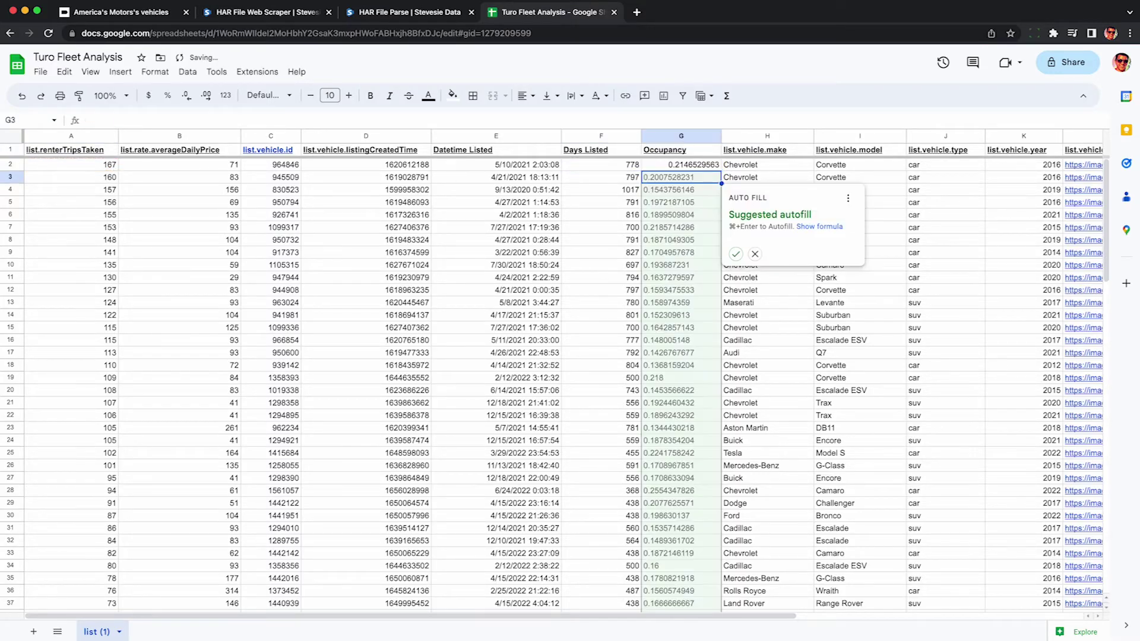
pyautogui.click(735, 254)
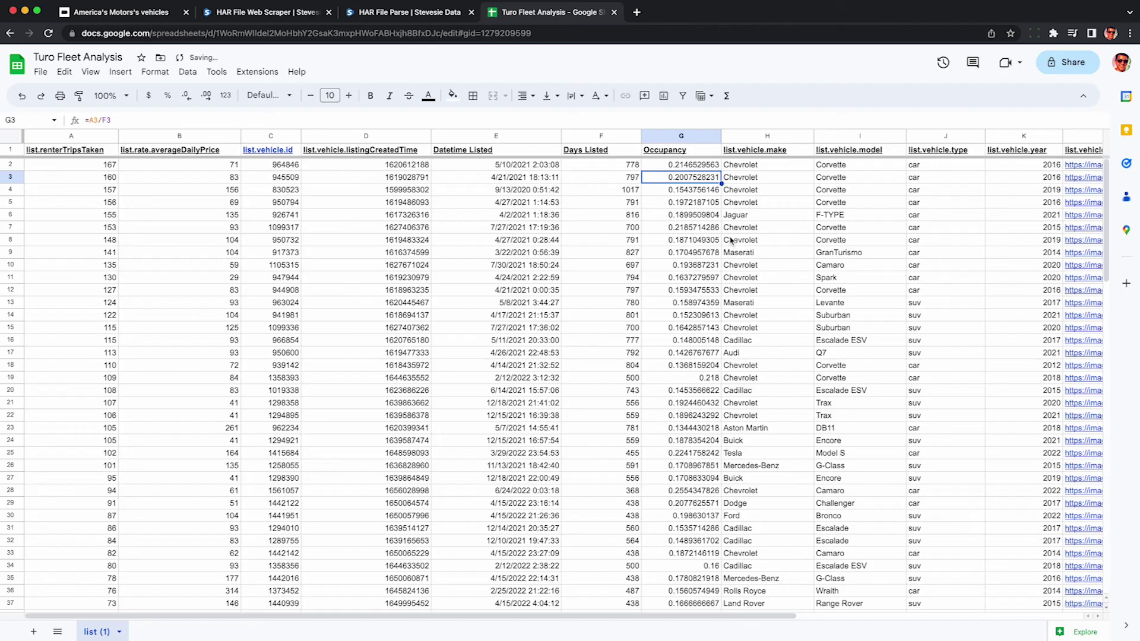
# Format the Occupancy column as percentages and narrow it
pyautogui.click(706, 166)
pyautogui.hscroll(1, 719, 177)
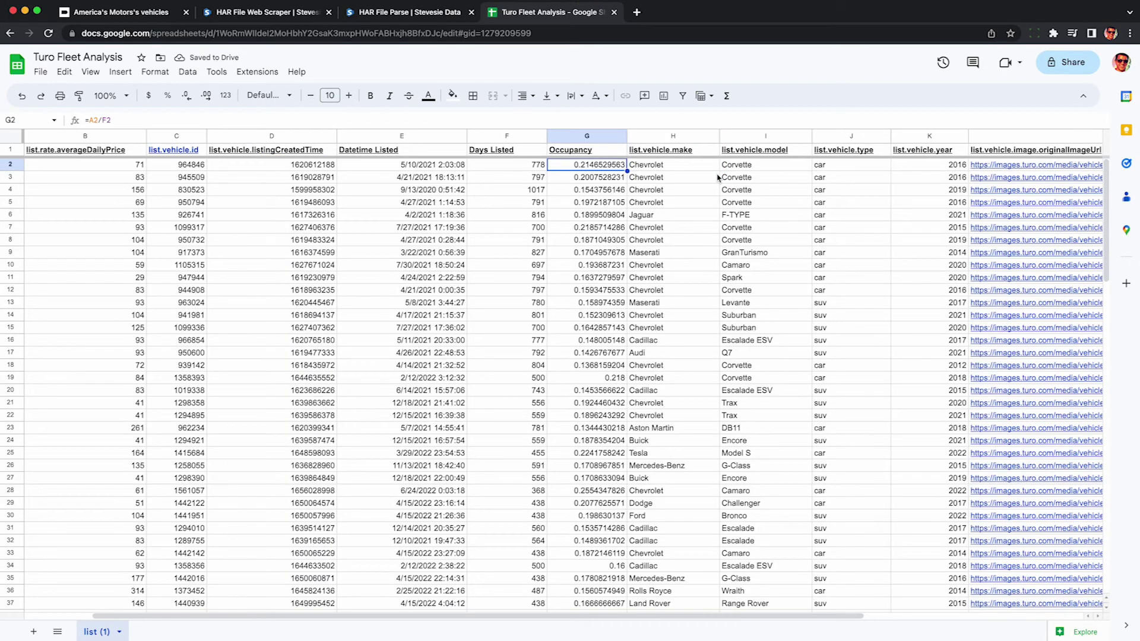
pyautogui.click(604, 137)
pyautogui.click(167, 96)
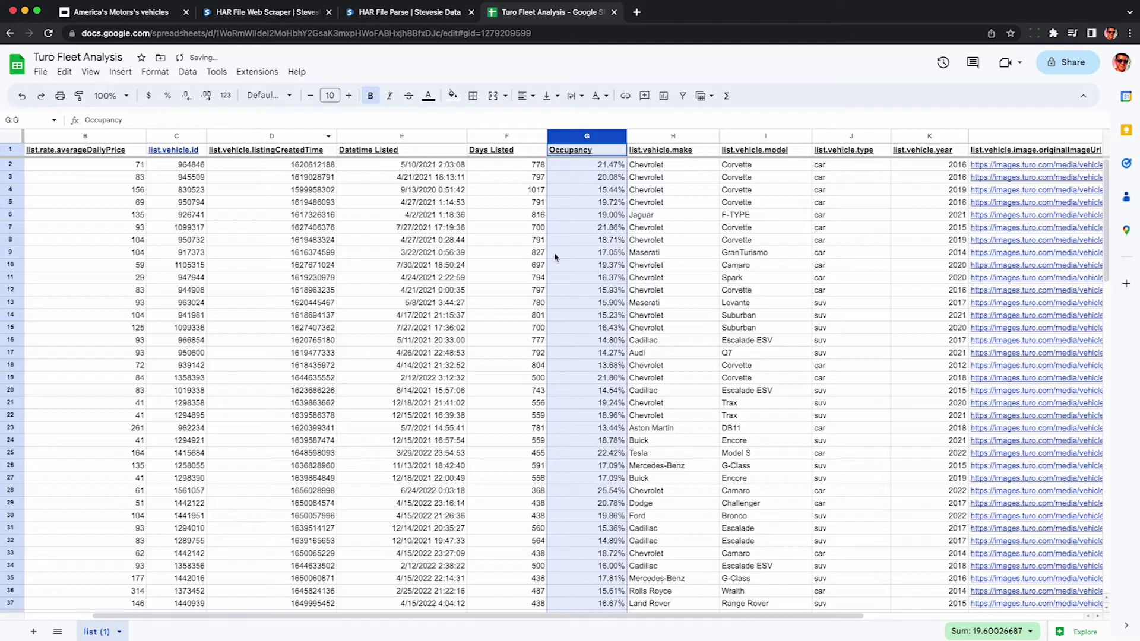
pyautogui.click(642, 193)
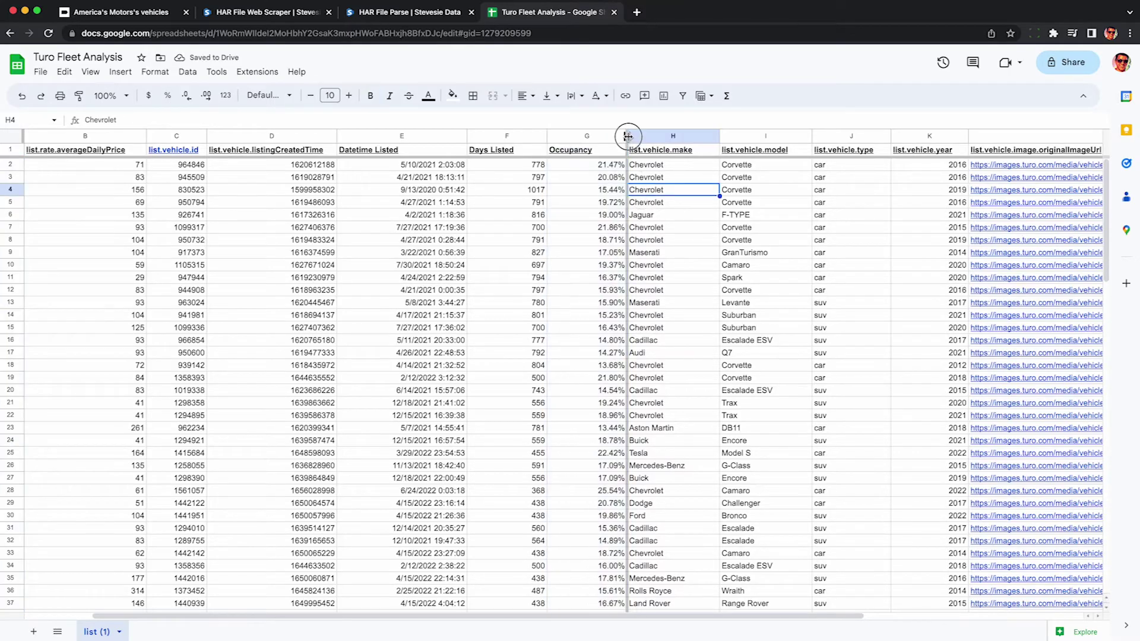
pyautogui.moveTo(627, 136); pyautogui.dragTo(616, 135)
pyautogui.click(639, 168)
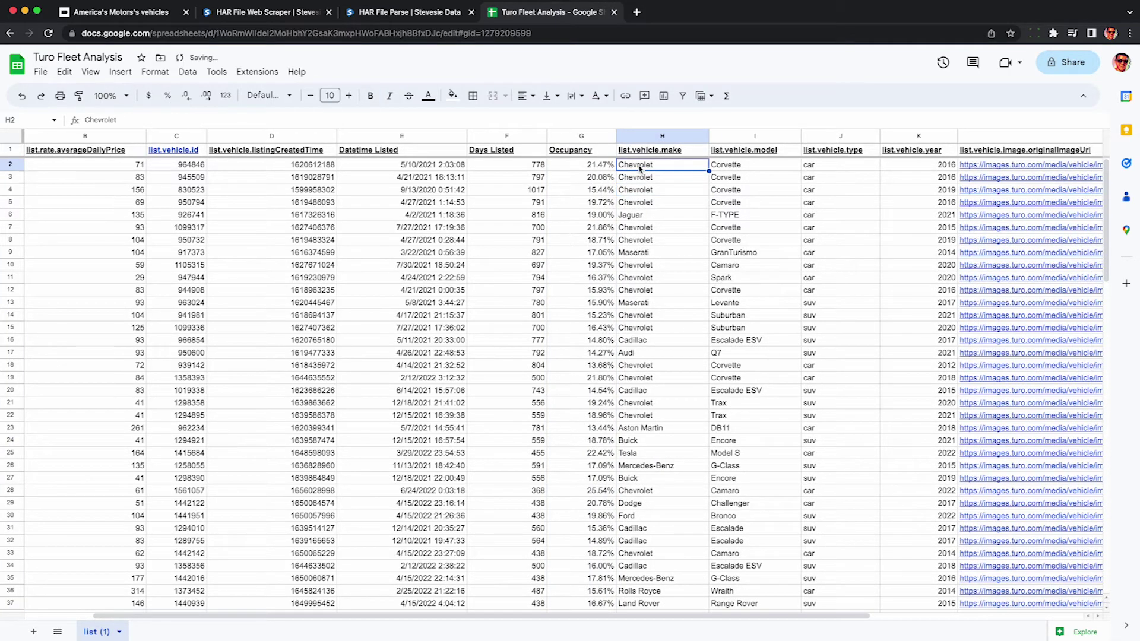
pyautogui.click(579, 138)
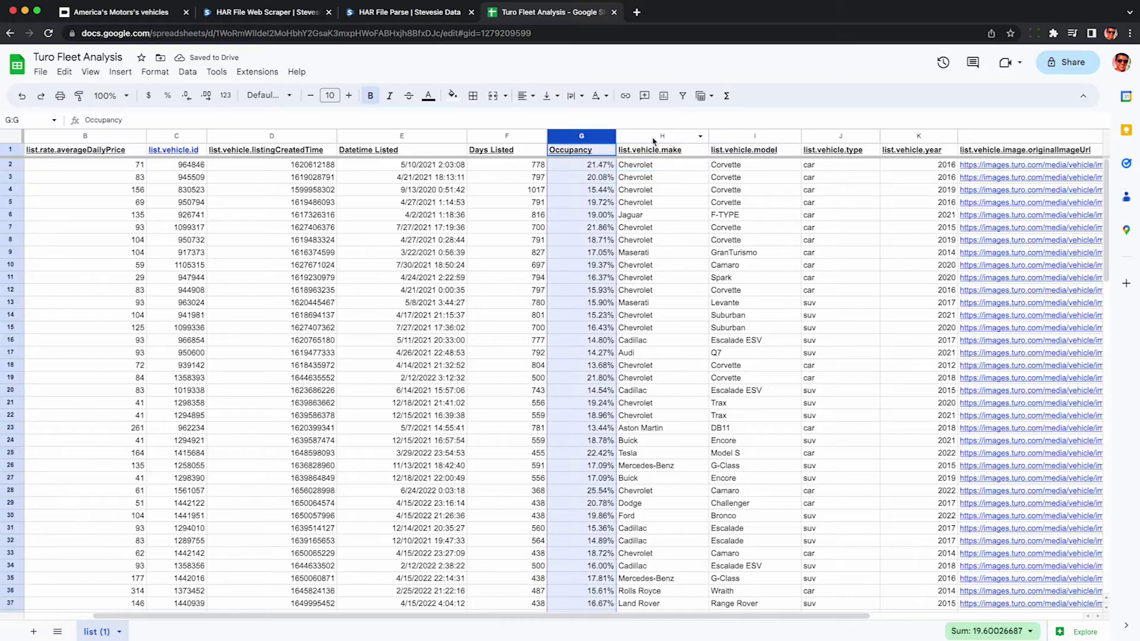
pyautogui.keyDown('shift'); pyautogui.click(652, 136); pyautogui.keyUp('shift')
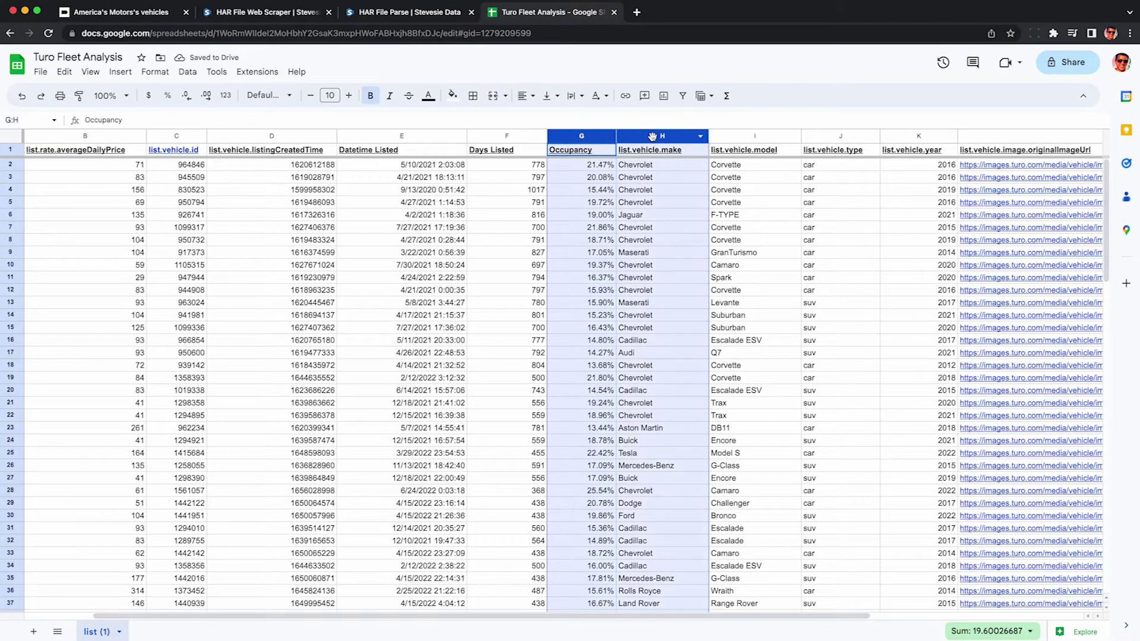
# Create a new-sheet pivot table averaging Occupancy by list.vehicle.make, then select its rows for charting
pyautogui.click(120, 72)
pyautogui.click(148, 218)
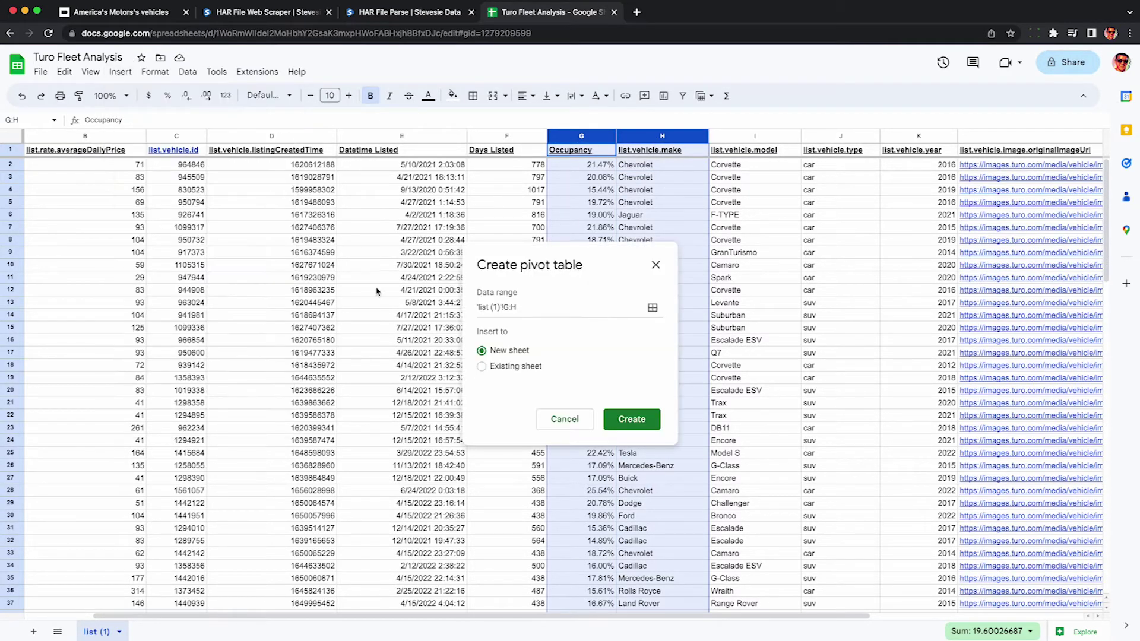
pyautogui.click(627, 420)
pyautogui.click(945, 310)
pyautogui.click(977, 378)
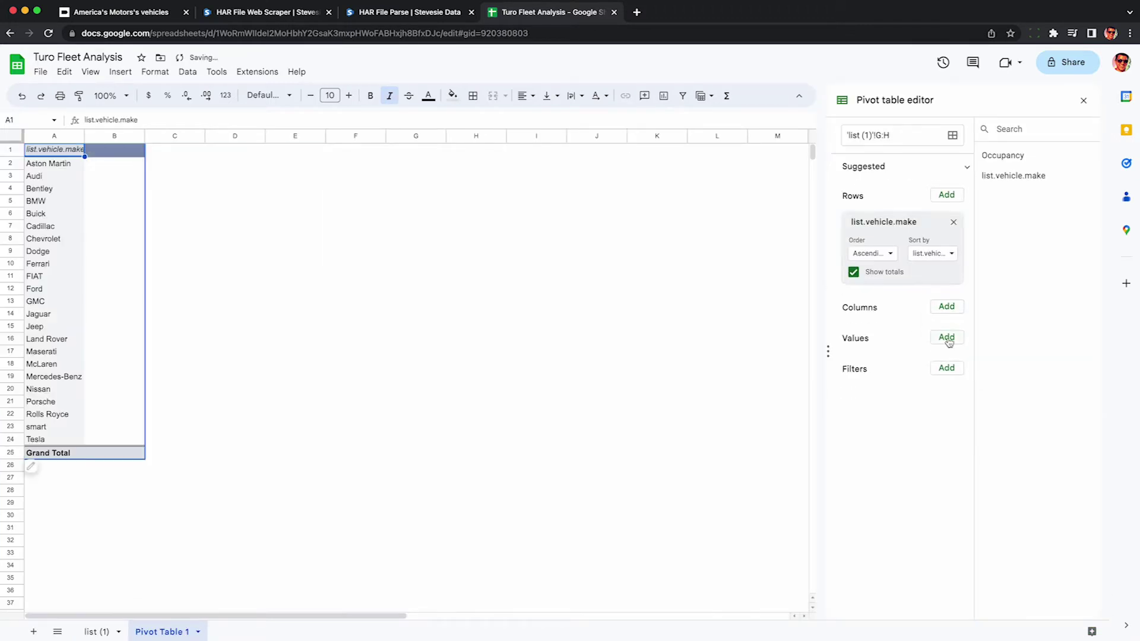
pyautogui.click(946, 337)
pyautogui.click(979, 417)
pyautogui.click(877, 396)
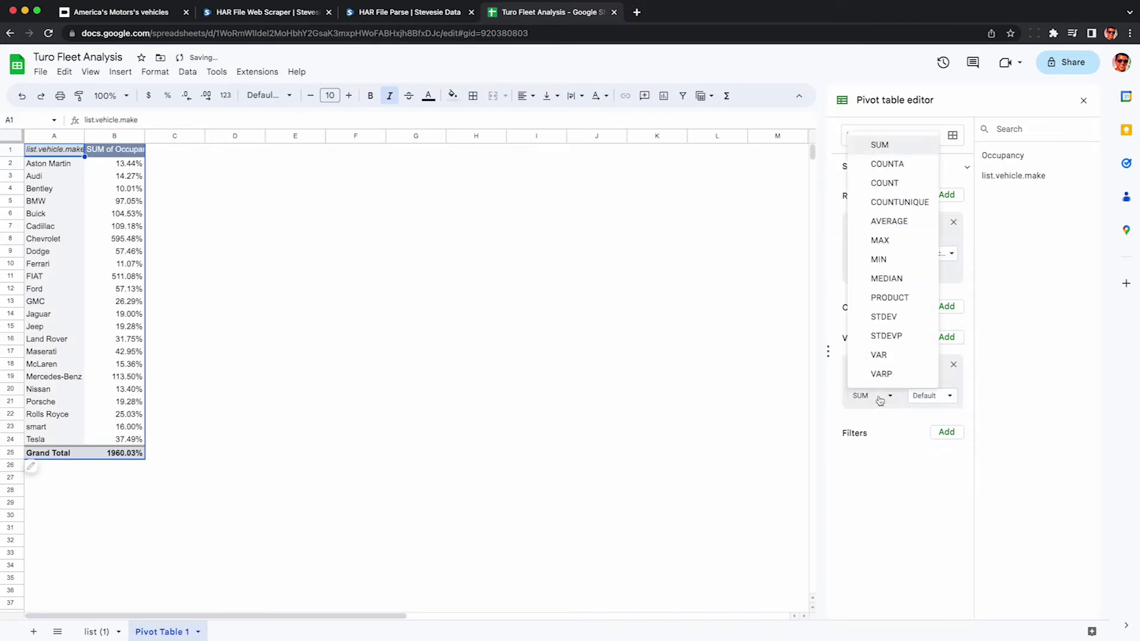
pyautogui.click(893, 222)
pyautogui.click(66, 439)
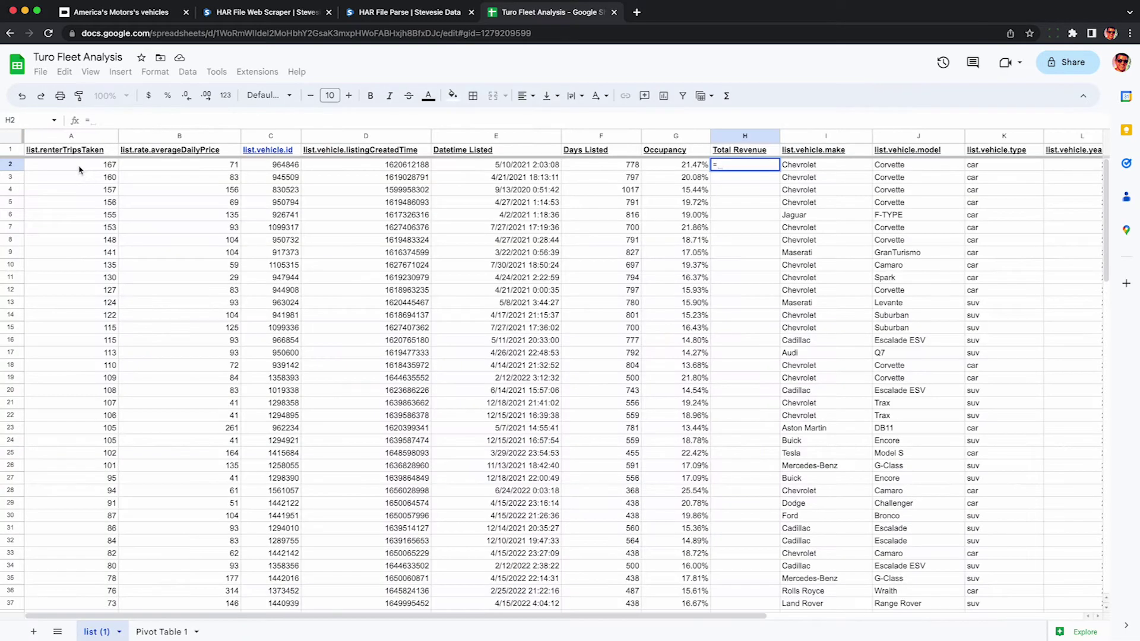
# Fill column H with =A2*B2 down every row and format it as dollars
pyautogui.click(79, 169)
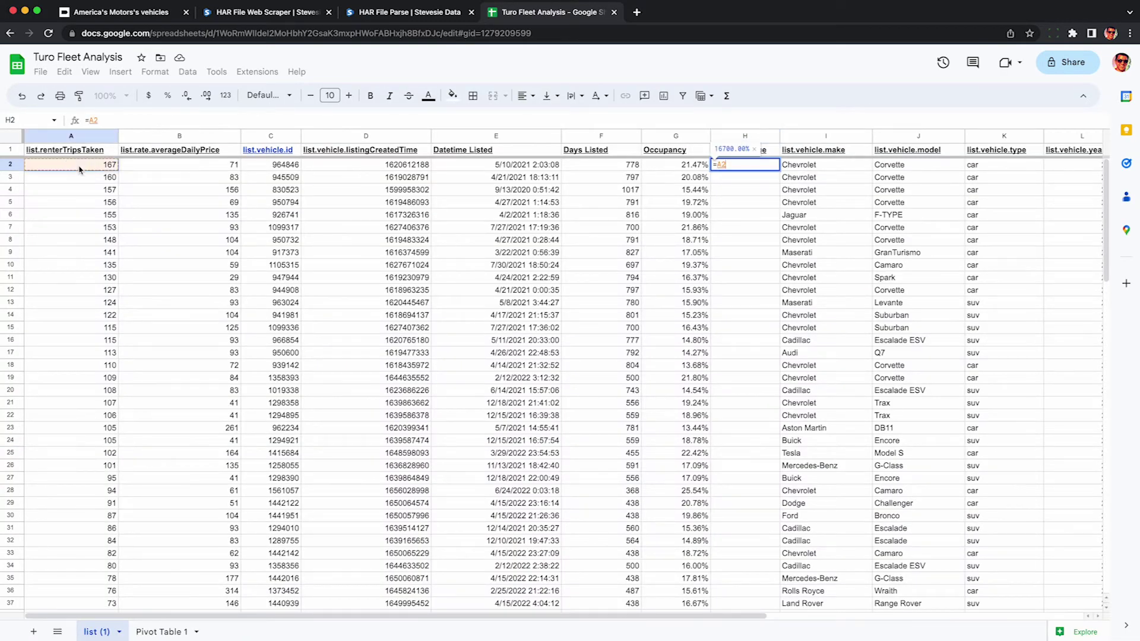
pyautogui.write('*')
pyautogui.click(164, 169)
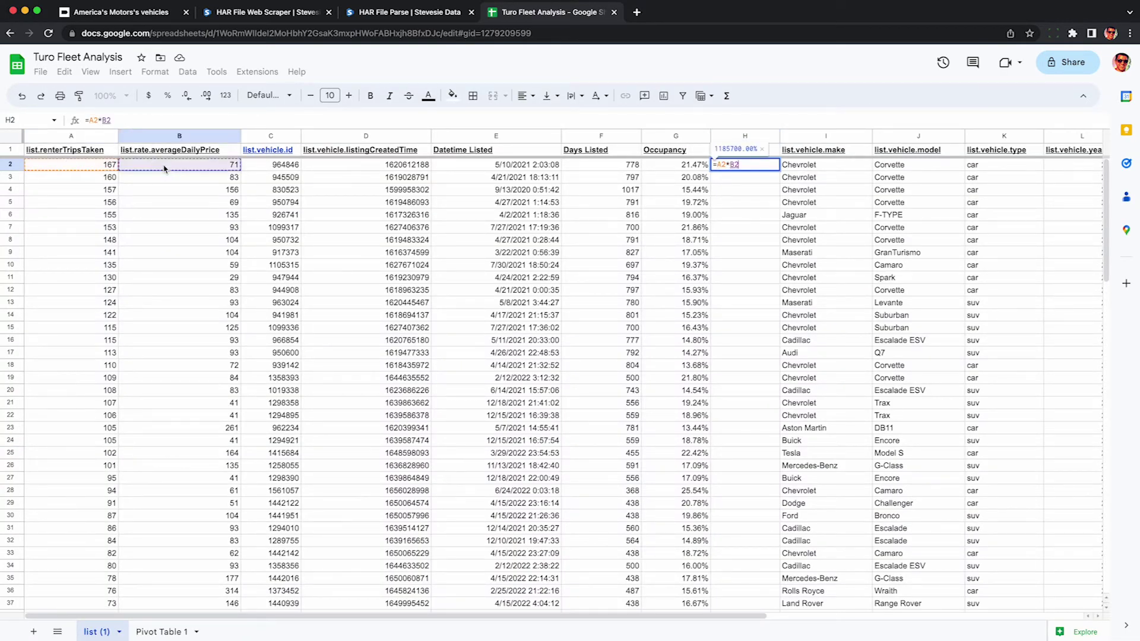
pyautogui.press('Return')
pyautogui.click(794, 254)
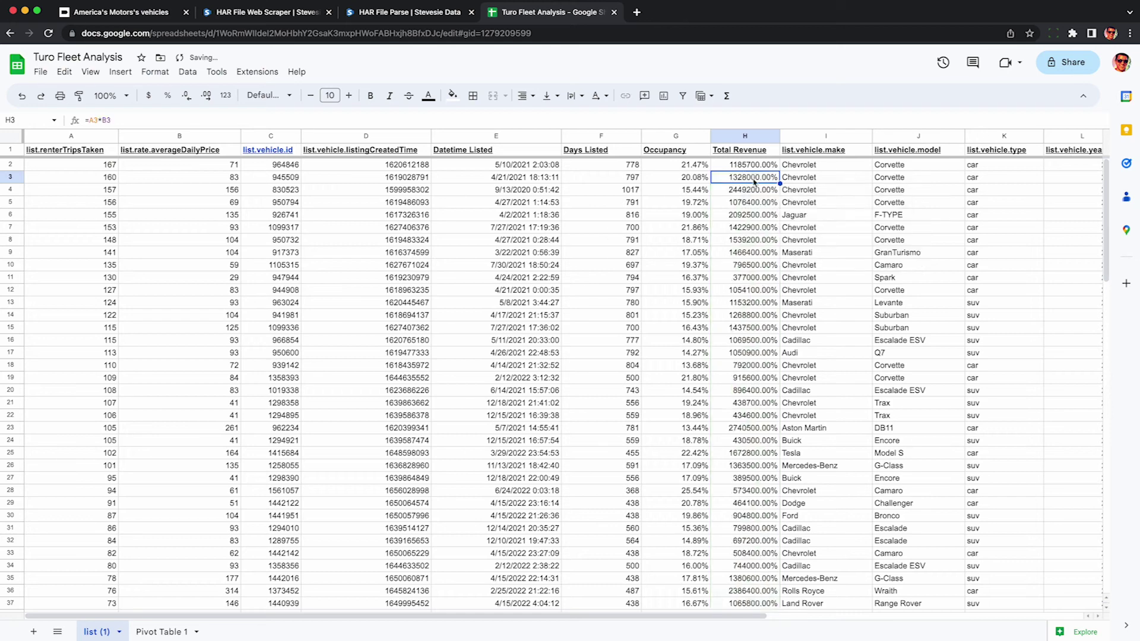
pyautogui.click(742, 136)
pyautogui.click(153, 100)
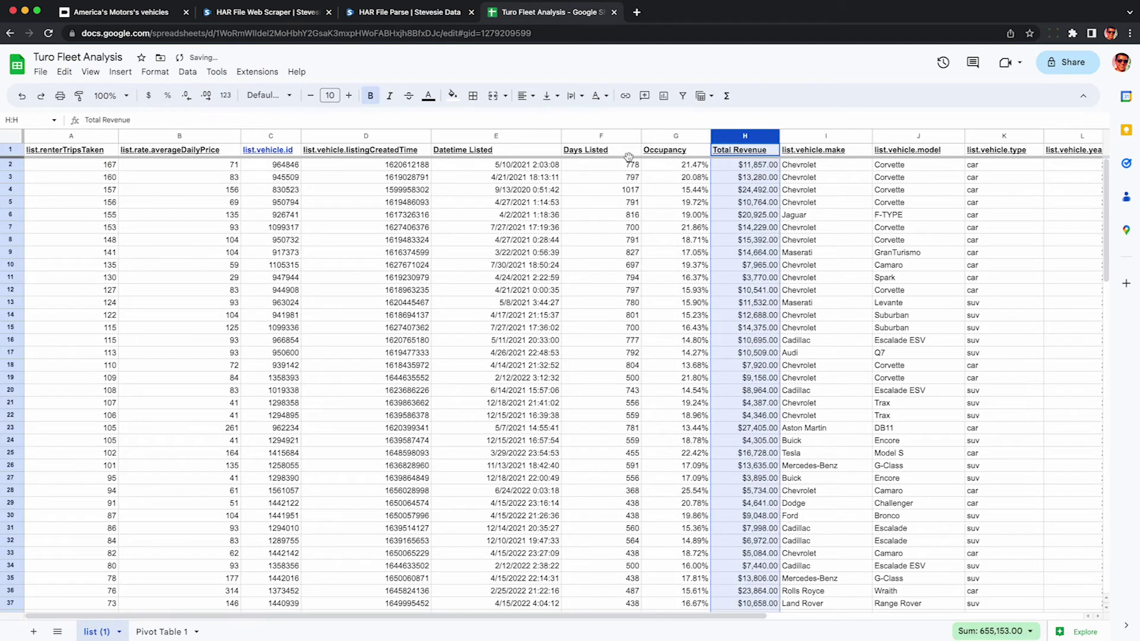
pyautogui.click(756, 168)
# Insert an empty column after Total Revenue and select cell I1 for its header
pyautogui.rightClick(777, 136)
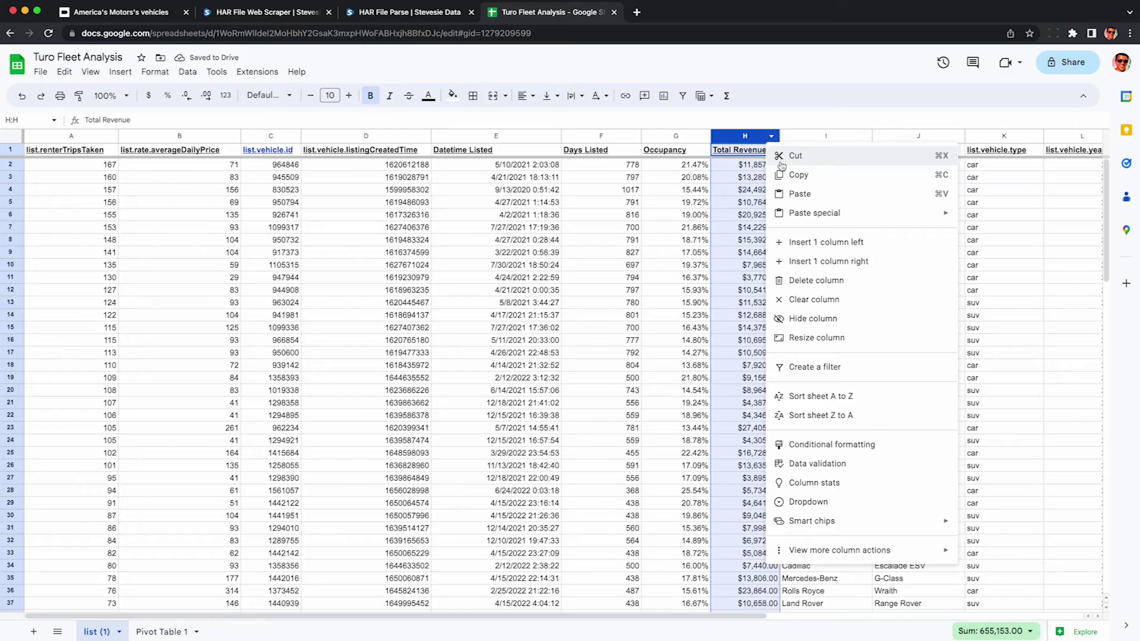
pyautogui.click(811, 257)
pyautogui.click(807, 150)
# Add a Daily Revenue column in I with =H2/F2 filled down, plus an empty column after it
pyautogui.write('Dail')
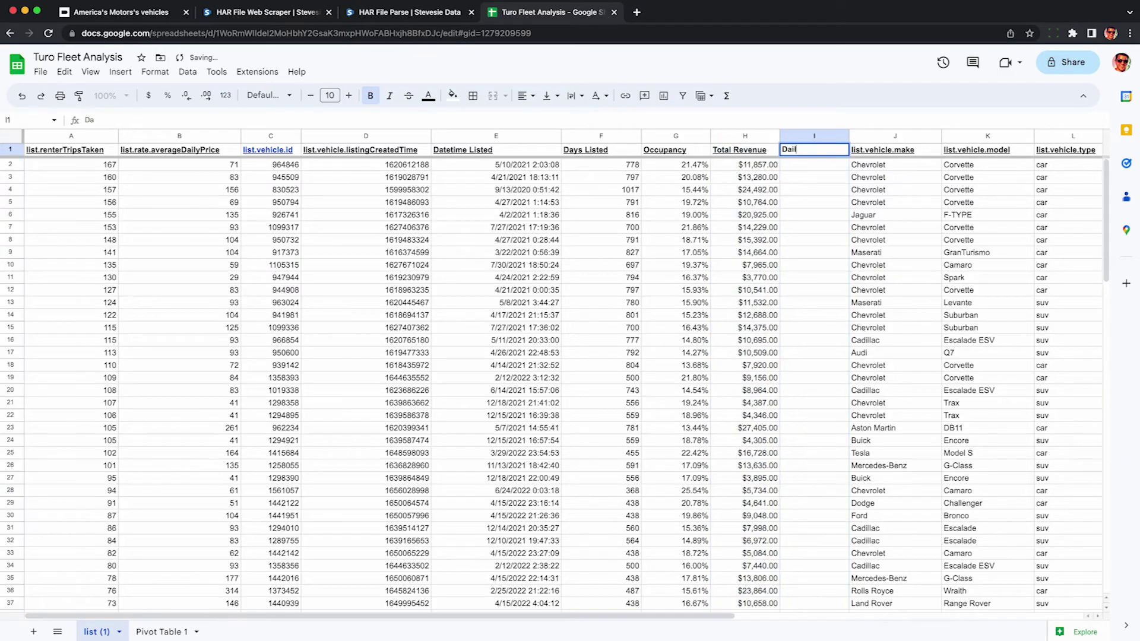
pyautogui.write('y Revenue')
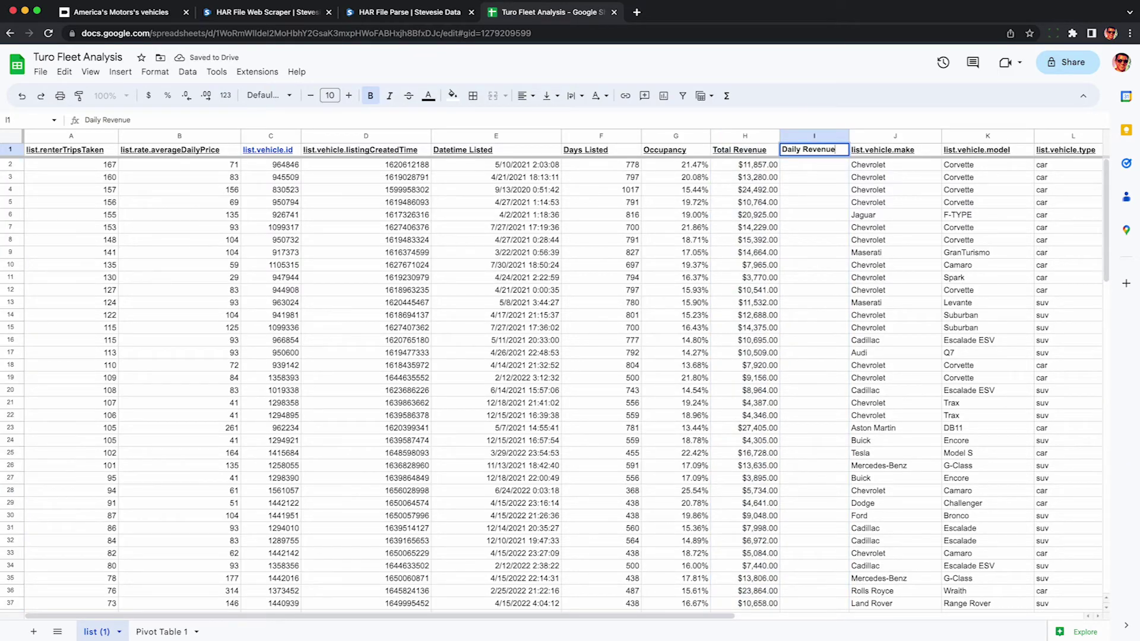
pyautogui.press('Return')
pyautogui.write('=')
pyautogui.click(758, 166)
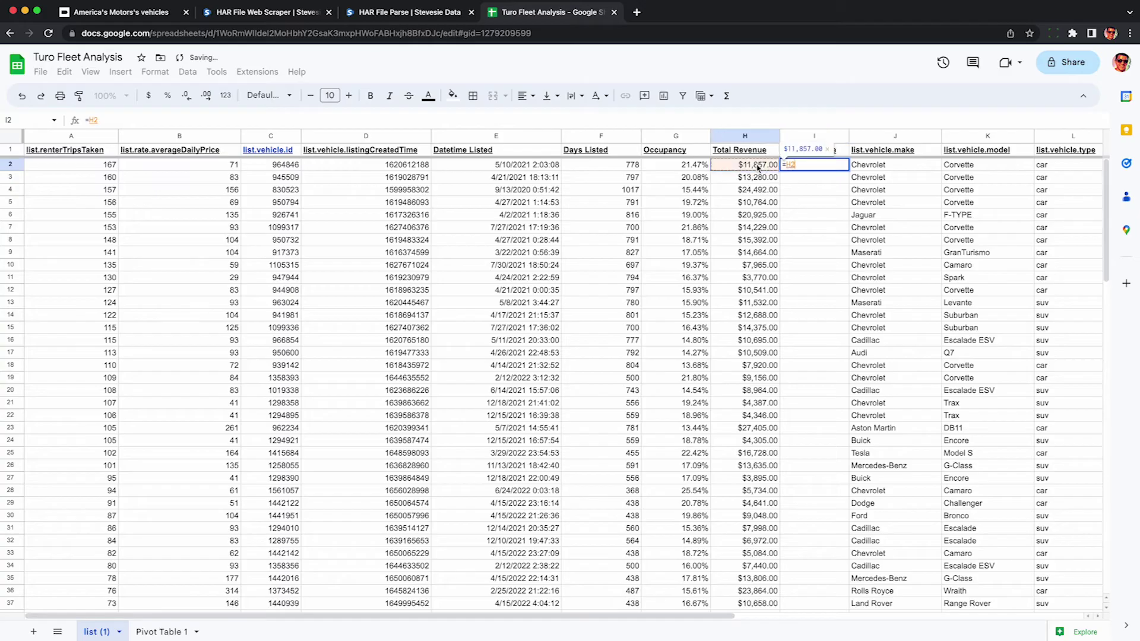
pyautogui.write('/')
pyautogui.click(636, 167)
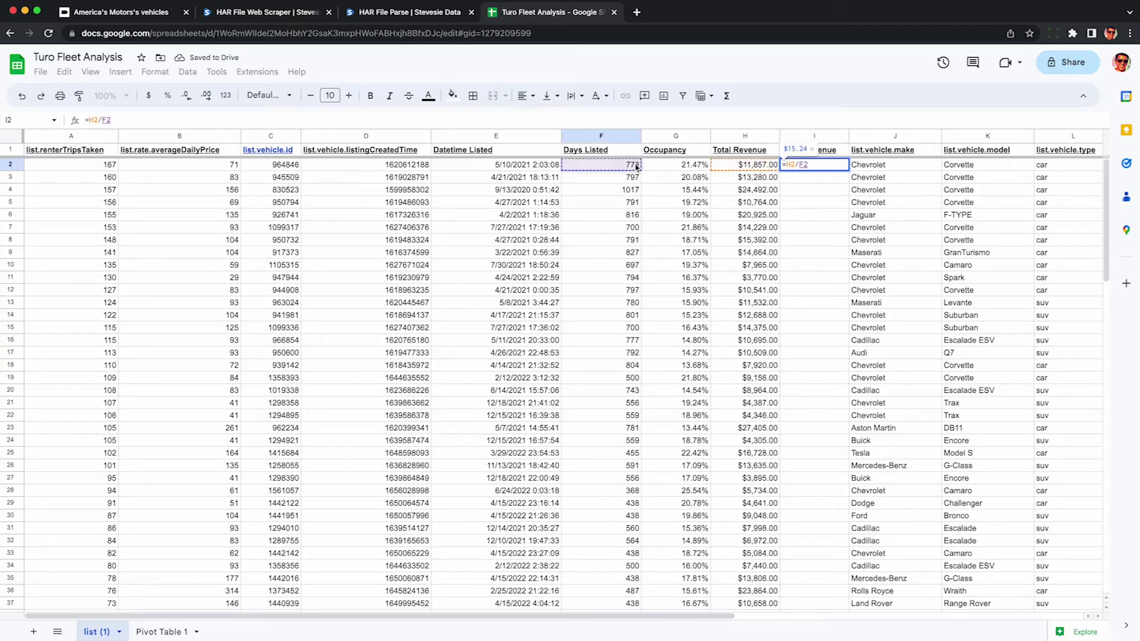
pyautogui.press('Return')
pyautogui.click(864, 255)
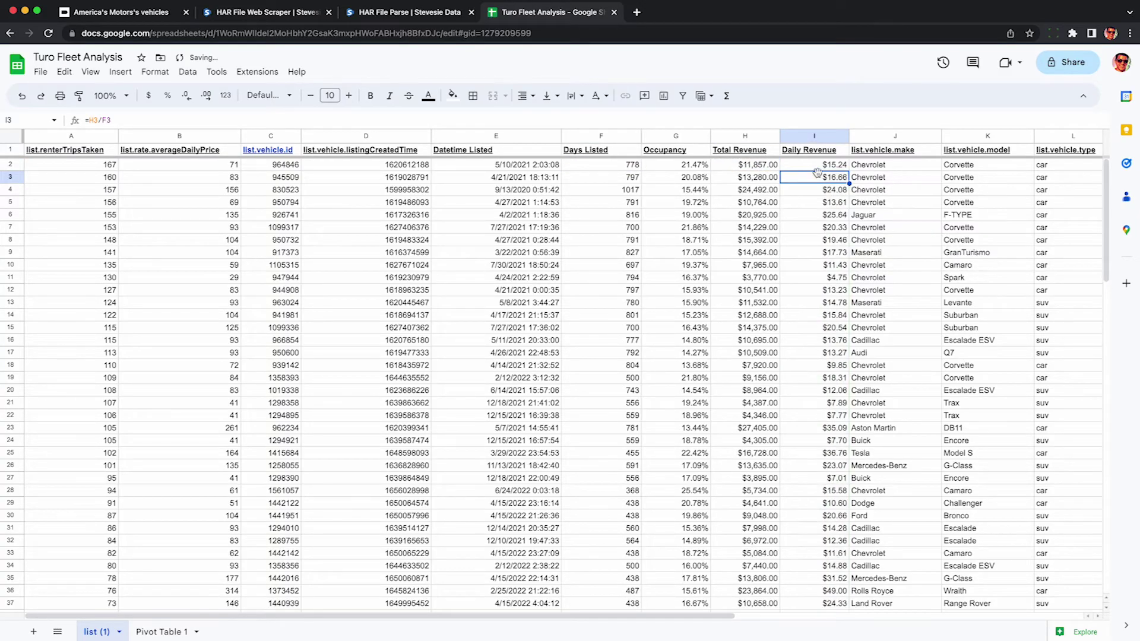
pyautogui.click(840, 136)
pyautogui.click(896, 262)
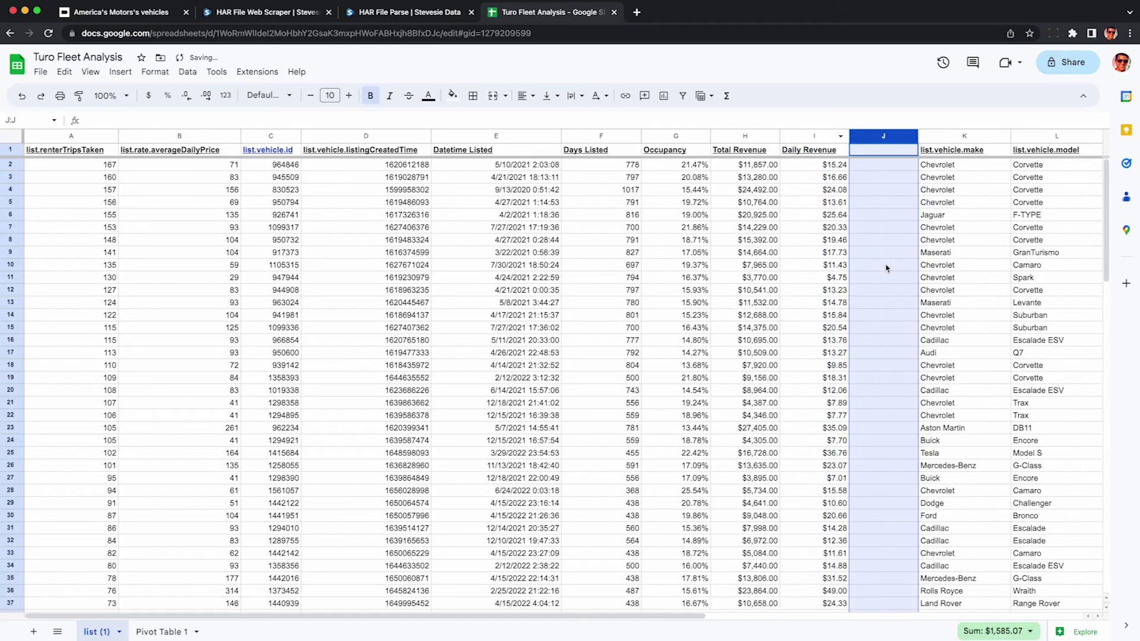
# Create a Monthly Revenue column in J with =I2*30.4 filled down every row
pyautogui.click(883, 149)
pyautogui.write('Monthly Revenue')
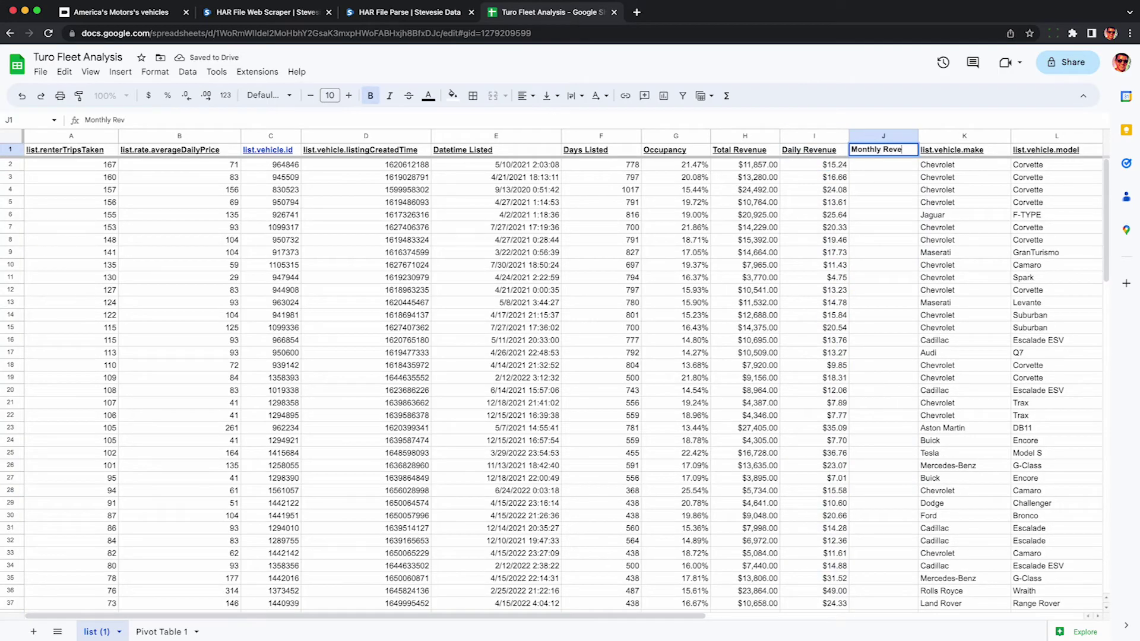
pyautogui.press('Return')
pyautogui.write('=')
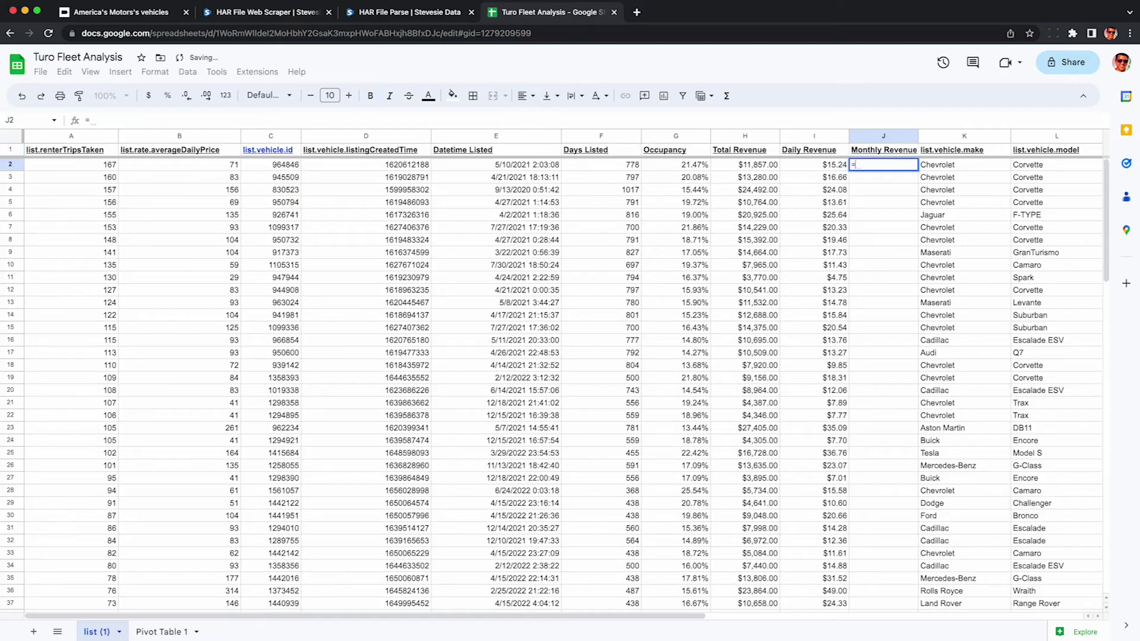
pyautogui.click(828, 164)
pyautogui.write('*')
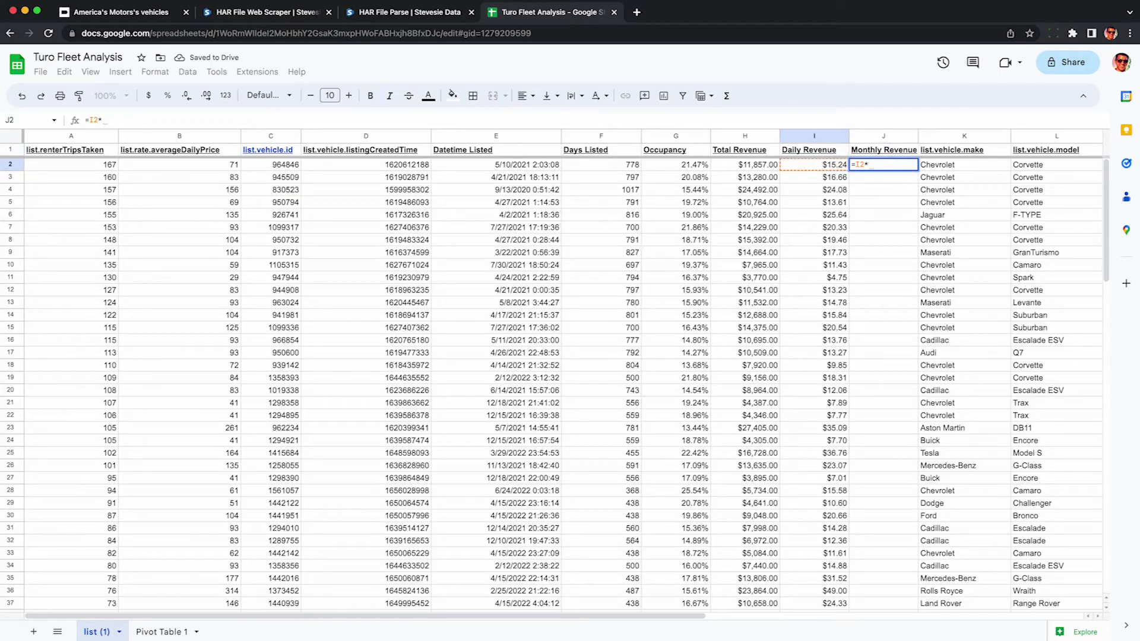
pyautogui.write('30.4')
pyautogui.press('Return')
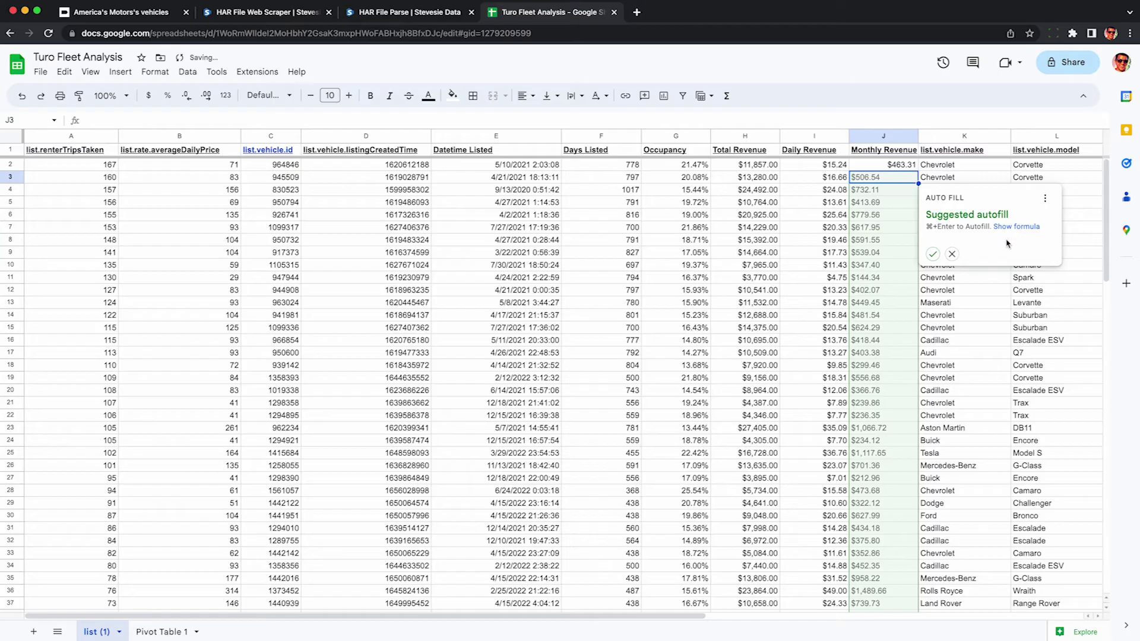
pyautogui.click(934, 254)
pyautogui.hscroll(3, 921, 246)
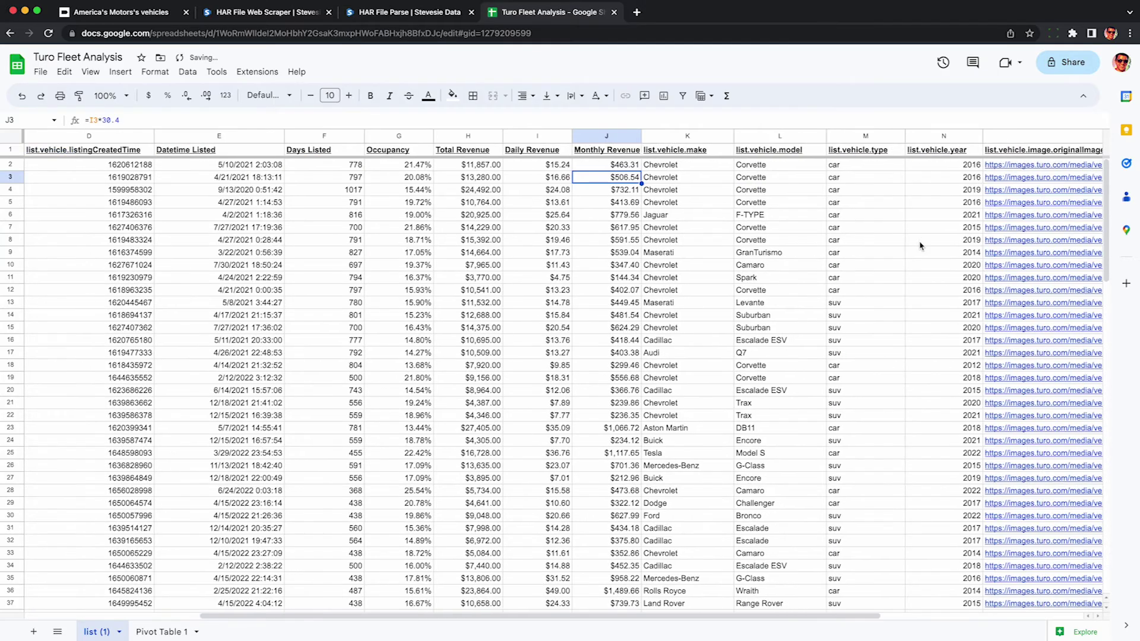
pyautogui.click(614, 140)
# Create a pivot table on a new sheet averaging Monthly Revenue by list.vehicle.make
pyautogui.keyDown('shift'); pyautogui.click(674, 140); pyautogui.keyUp('shift')
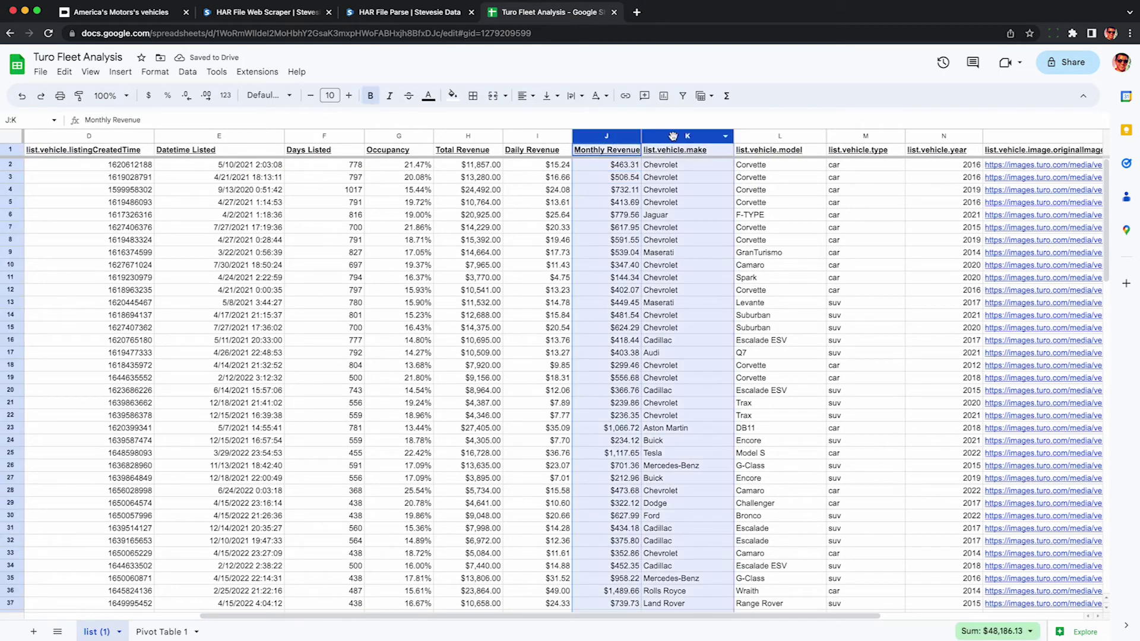
pyautogui.click(121, 71)
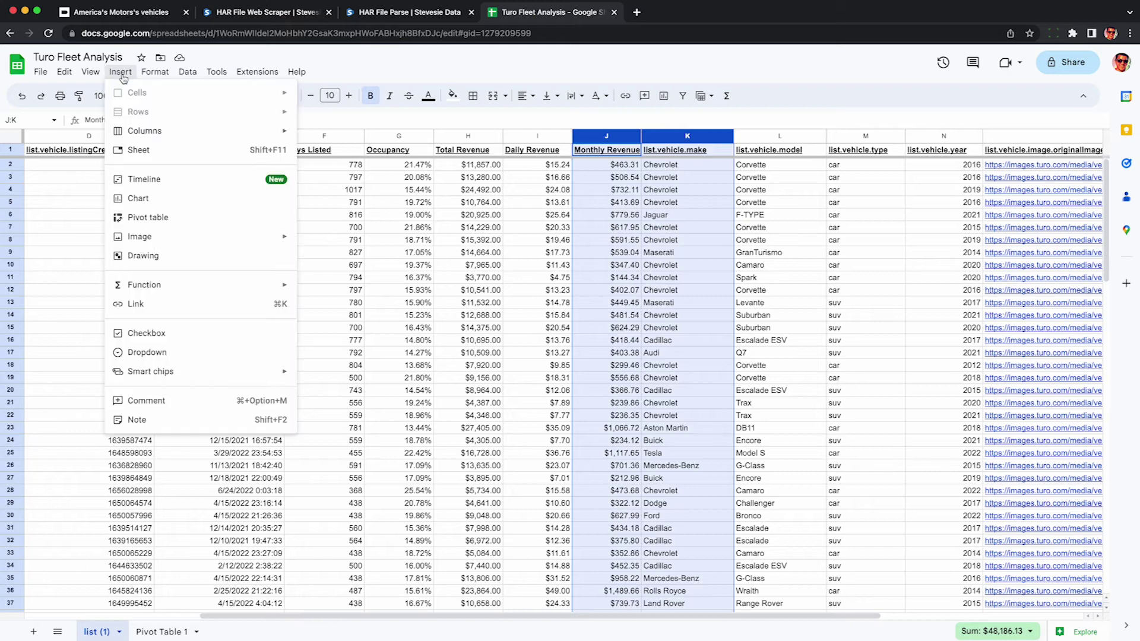
pyautogui.click(150, 217)
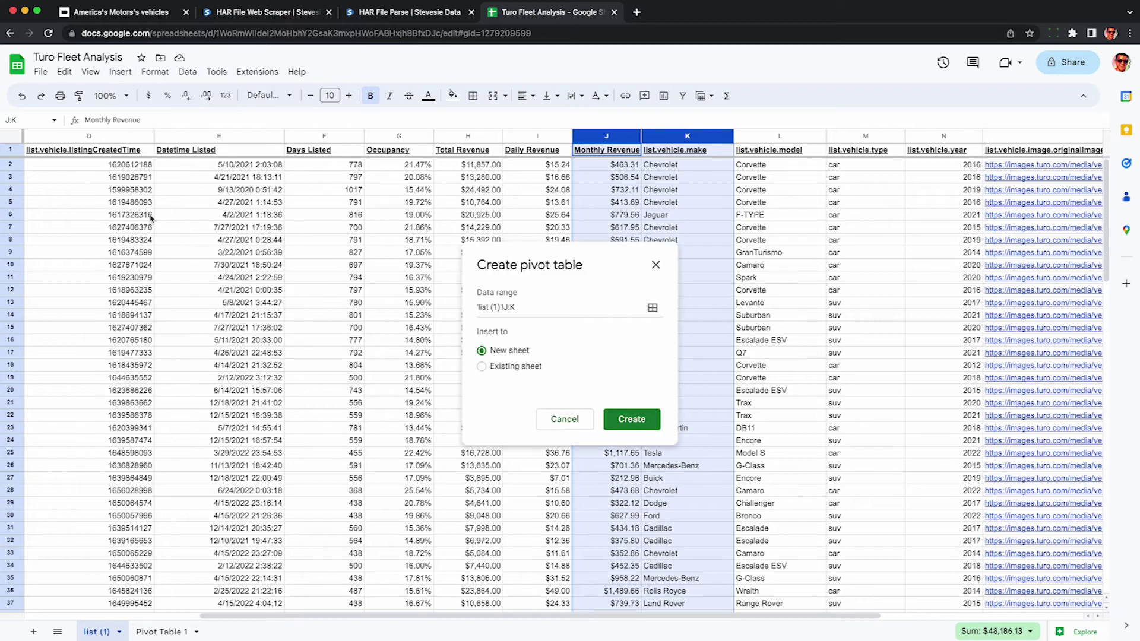
pyautogui.click(633, 420)
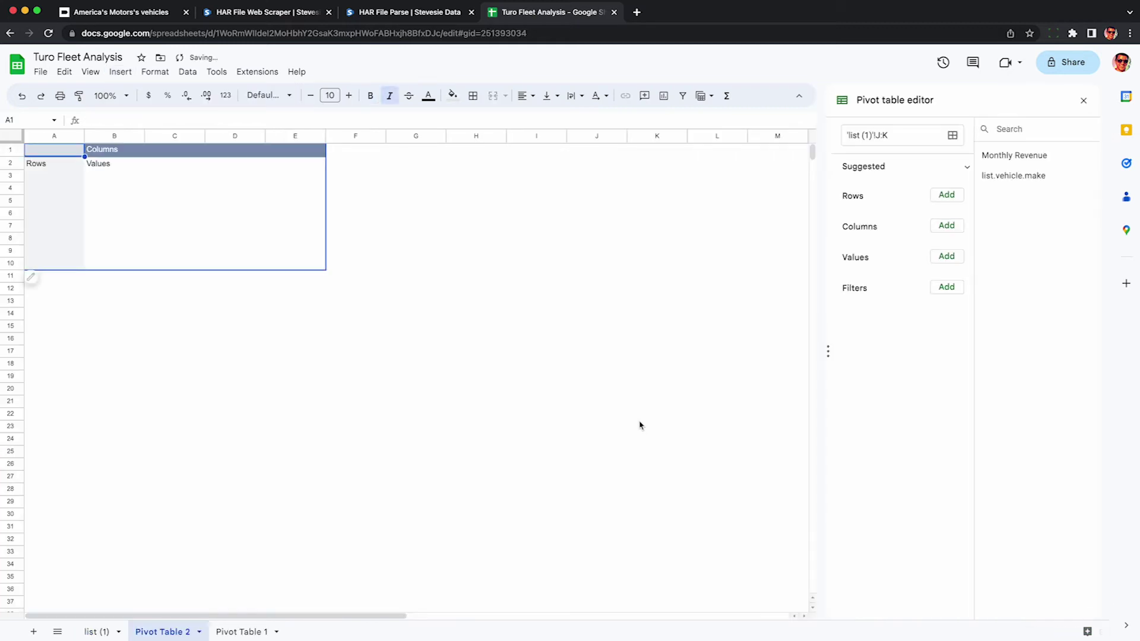
pyautogui.click(946, 195)
pyautogui.click(967, 263)
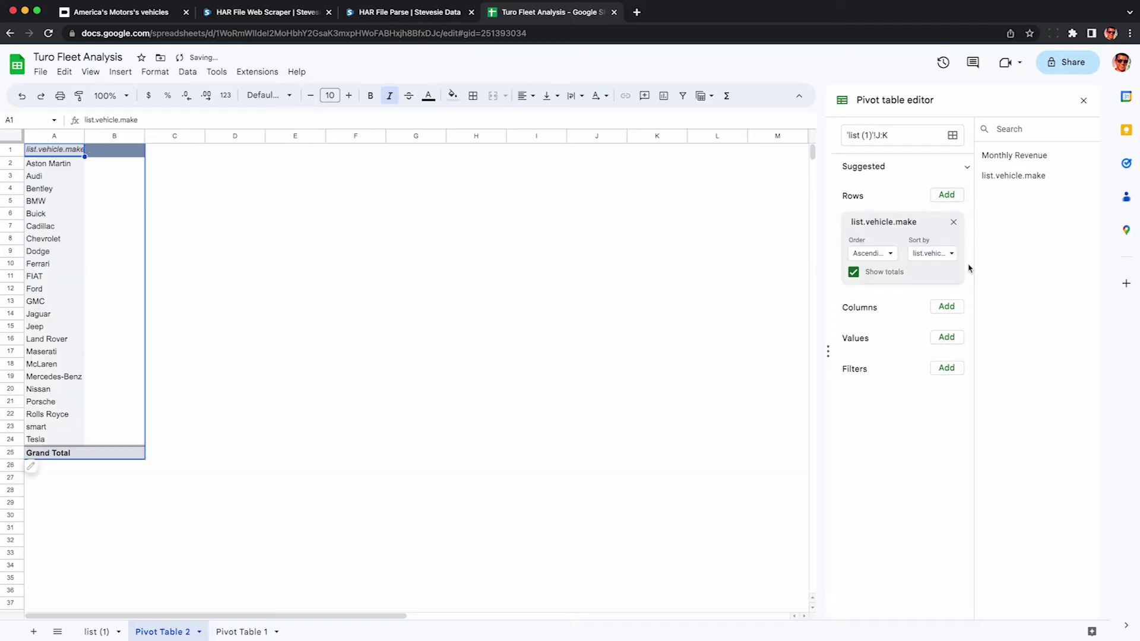
pyautogui.click(946, 338)
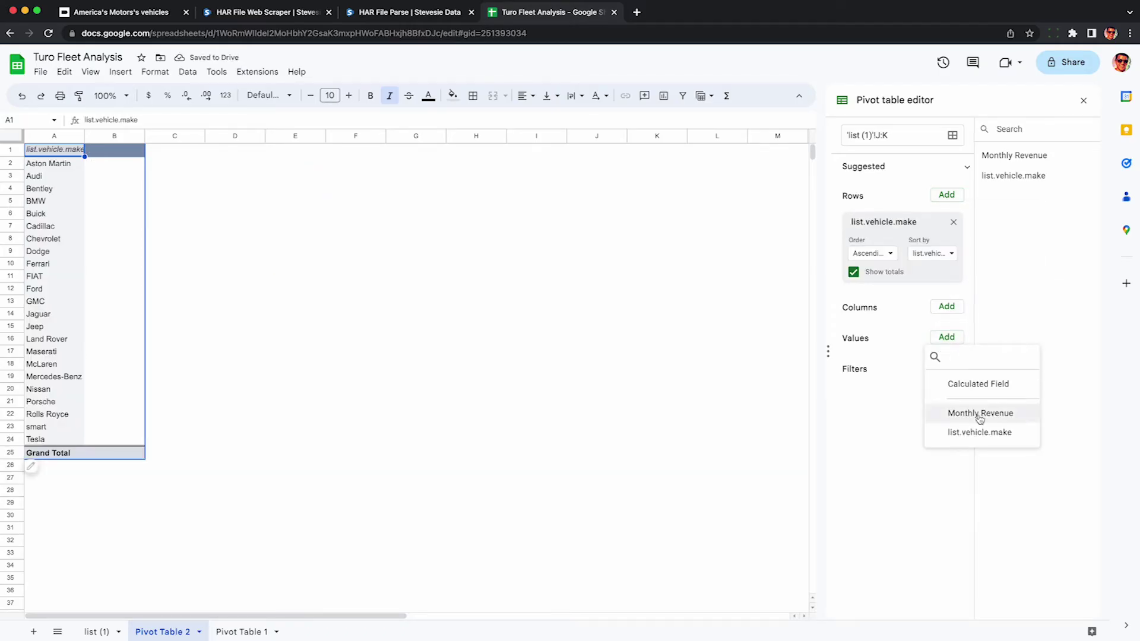
pyautogui.click(976, 414)
pyautogui.click(885, 398)
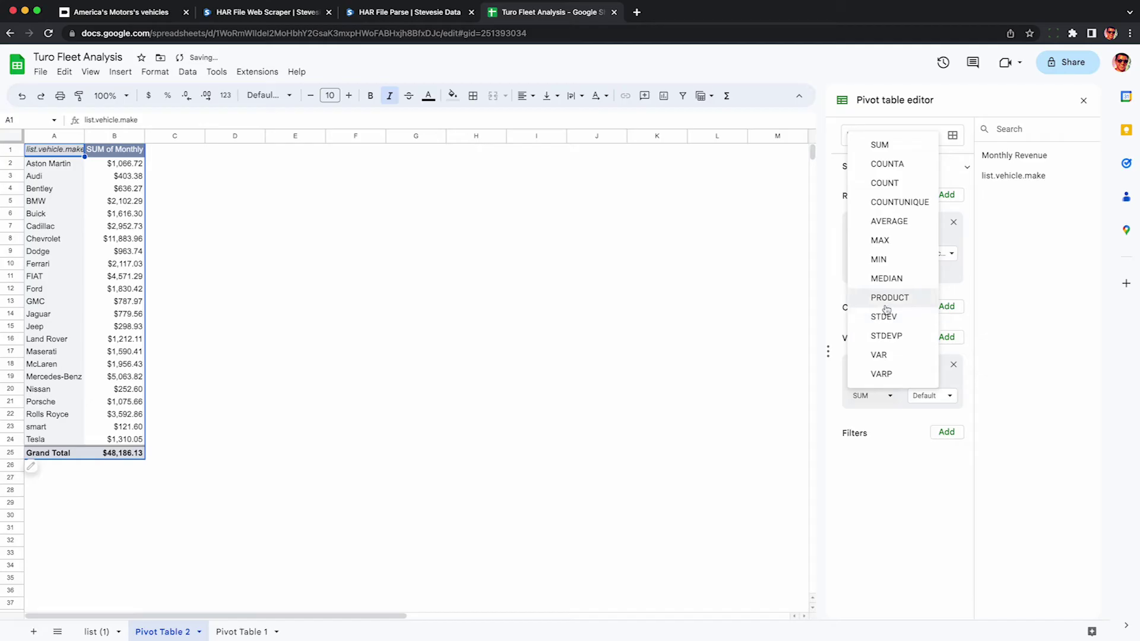
pyautogui.click(888, 222)
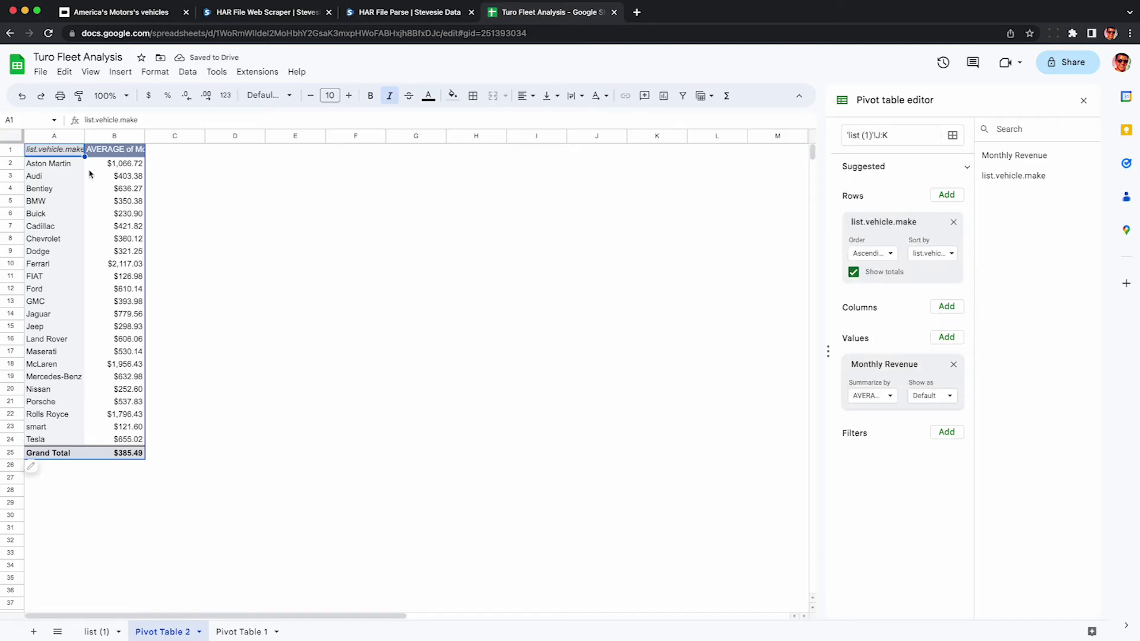
# Insert a chart of the pivot's makes and average revenues, excluding the Grand Total row
pyautogui.click(64, 165)
pyautogui.keyDown('shift'); pyautogui.click(127, 442); pyautogui.keyUp('shift')
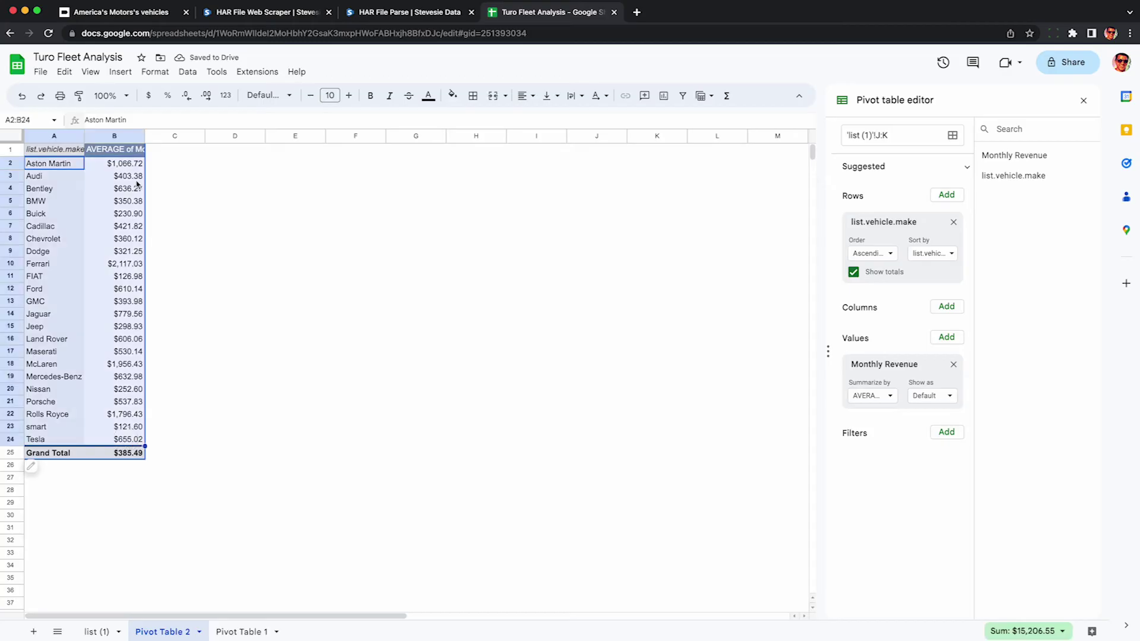
pyautogui.click(121, 72)
pyautogui.click(150, 201)
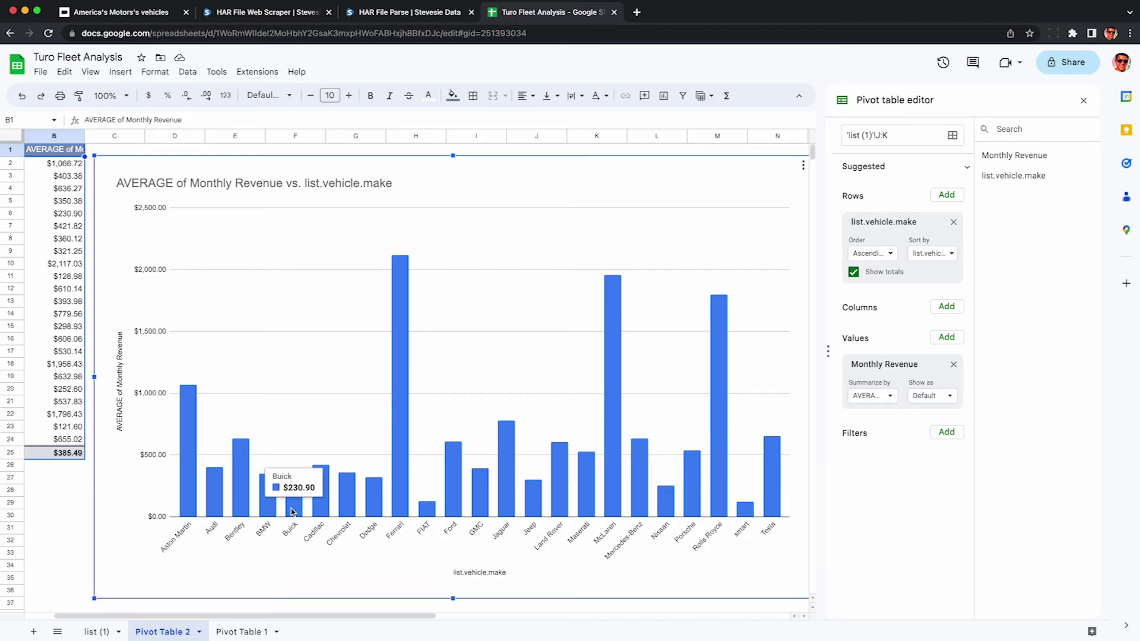
pyautogui.hscroll(-2, 217, 499)
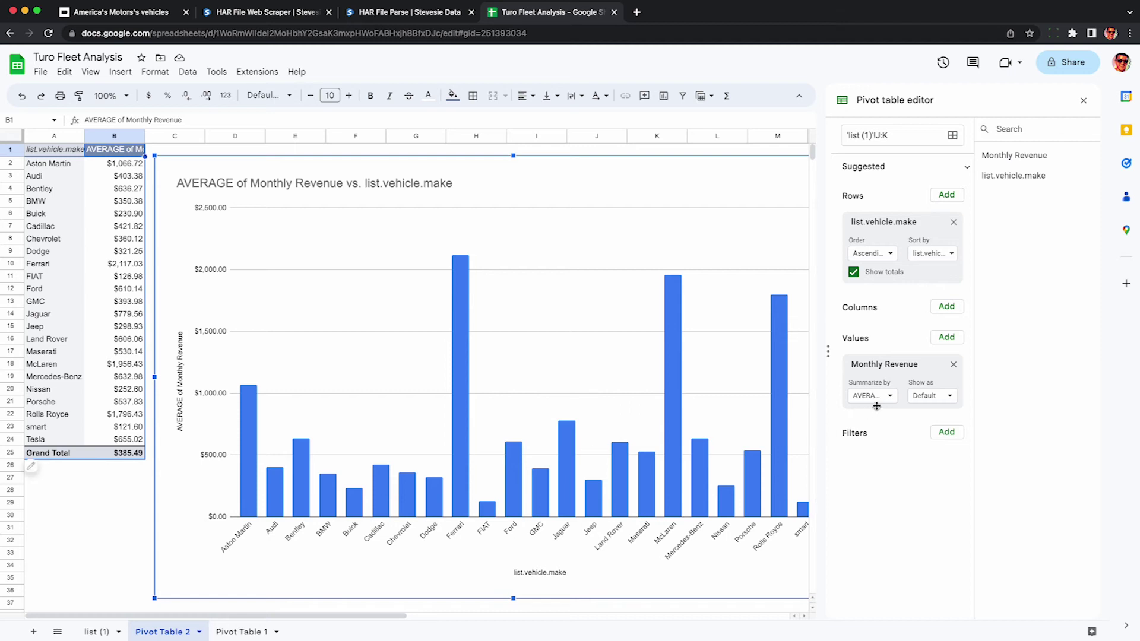
# Change the pivot's Monthly Revenue summary from AVERAGE to SUM and review the updated chart
pyautogui.click(881, 398)
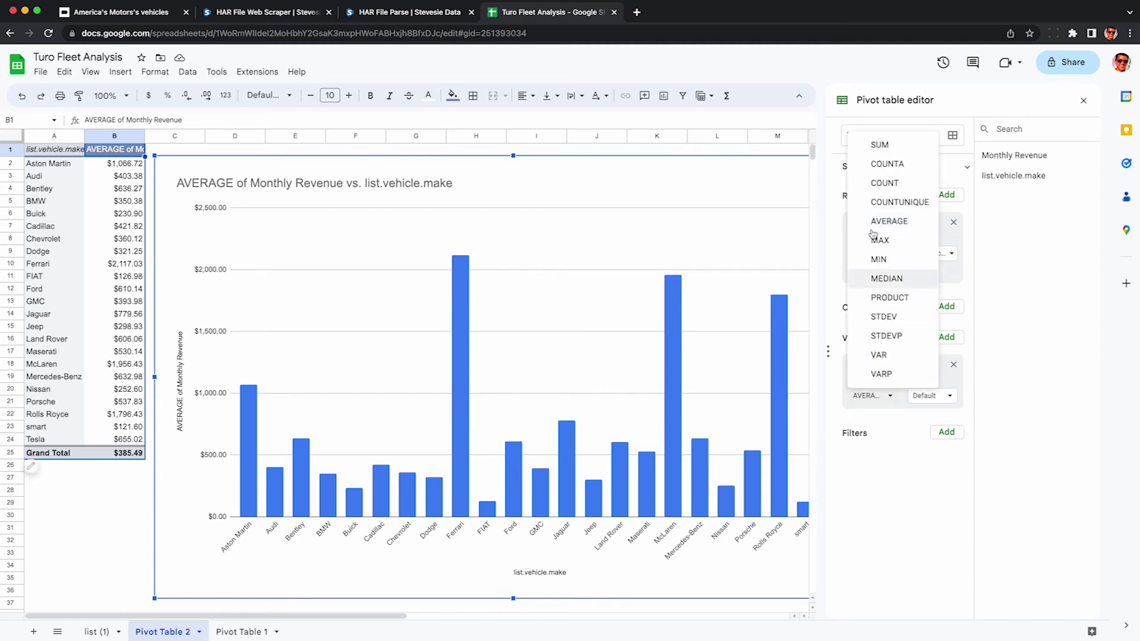
pyautogui.click(879, 145)
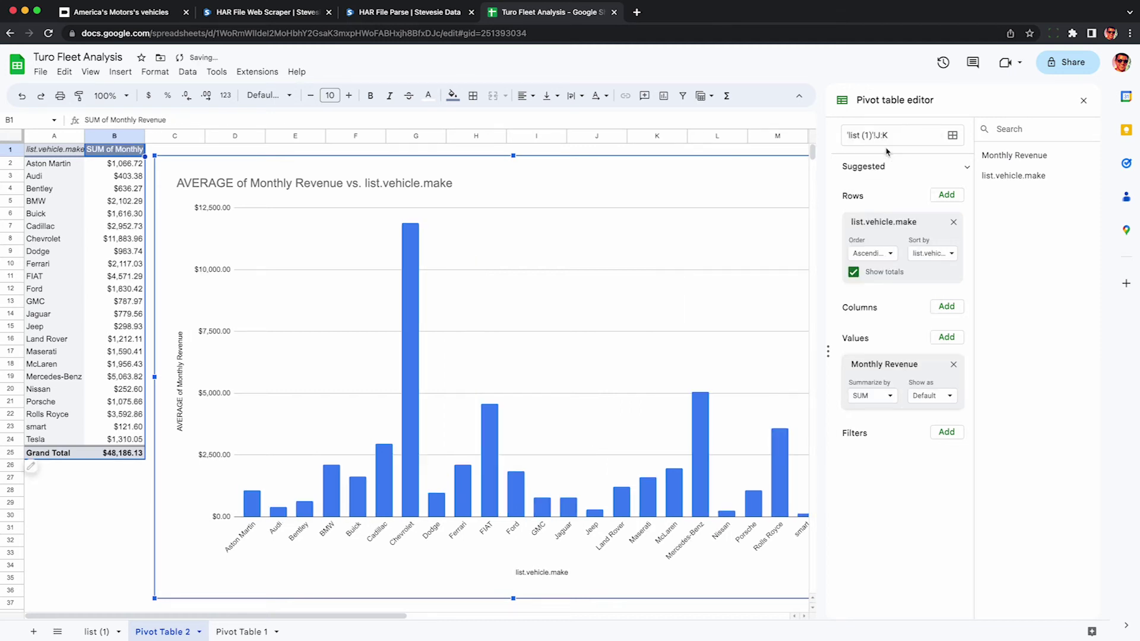
pyautogui.click(134, 454)
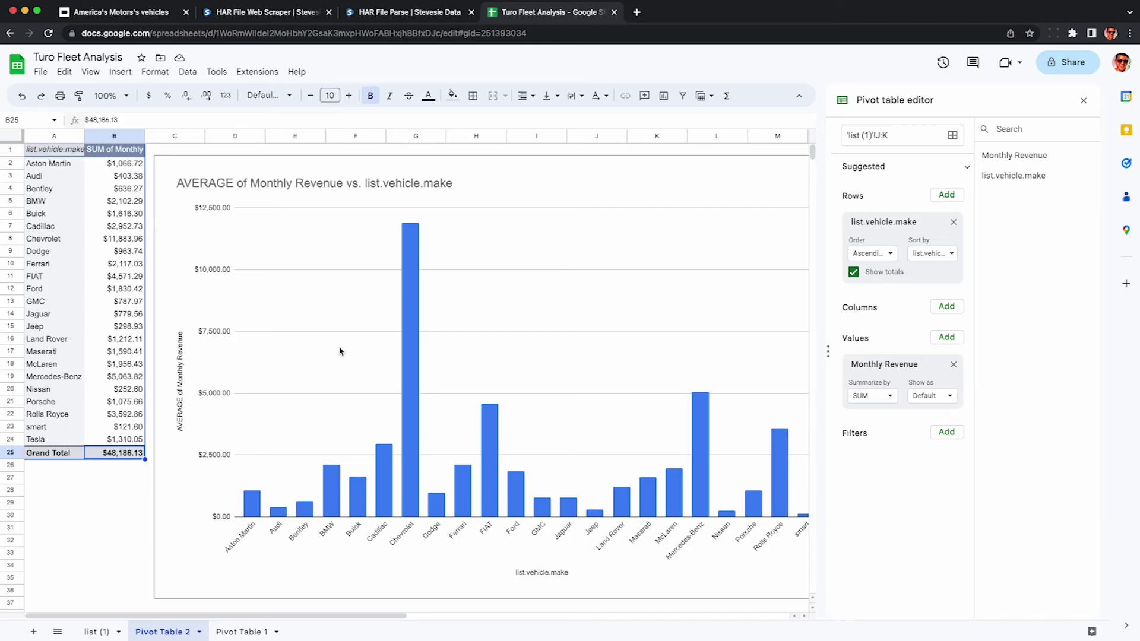
pyautogui.click(551, 178)
pyautogui.hscroll(2, 552, 179)
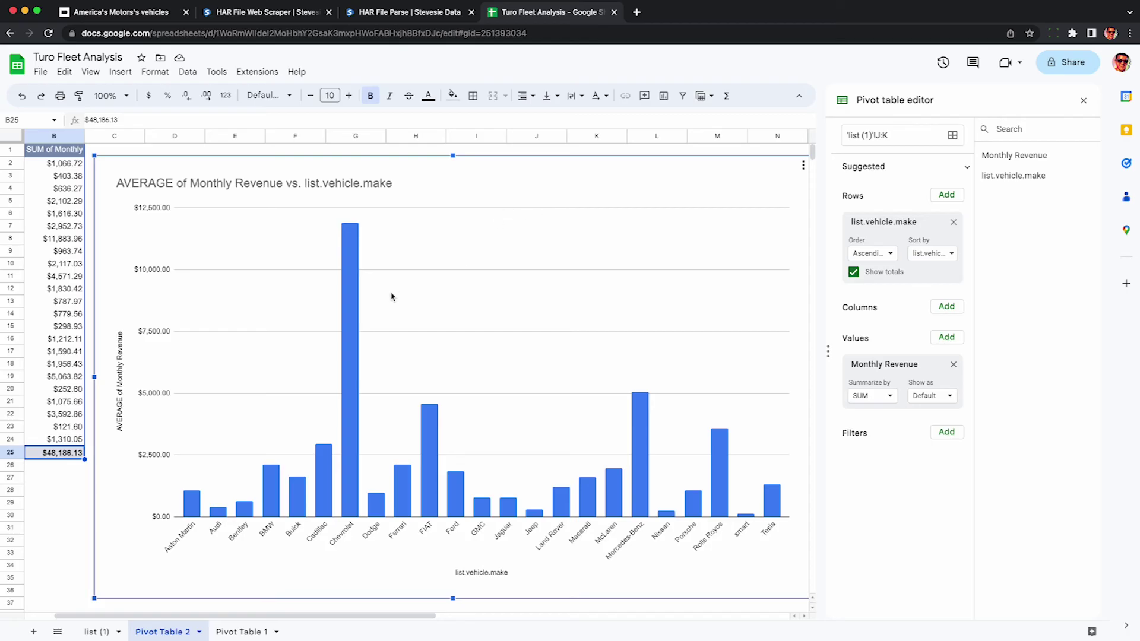
pyautogui.moveTo(352, 269)
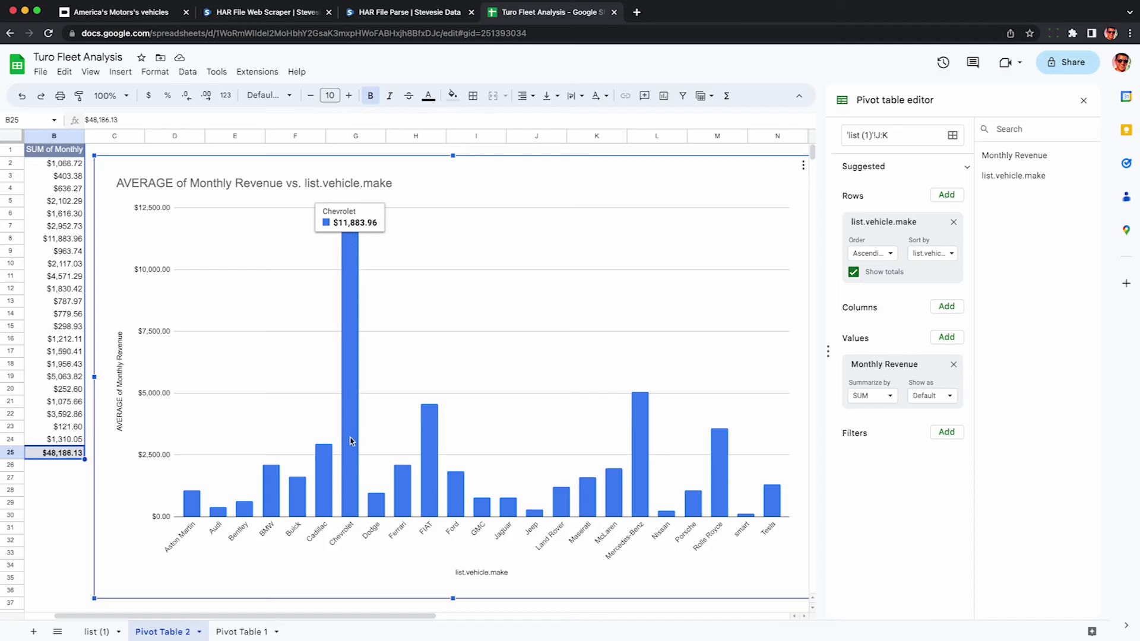
pyautogui.moveTo(432, 475)
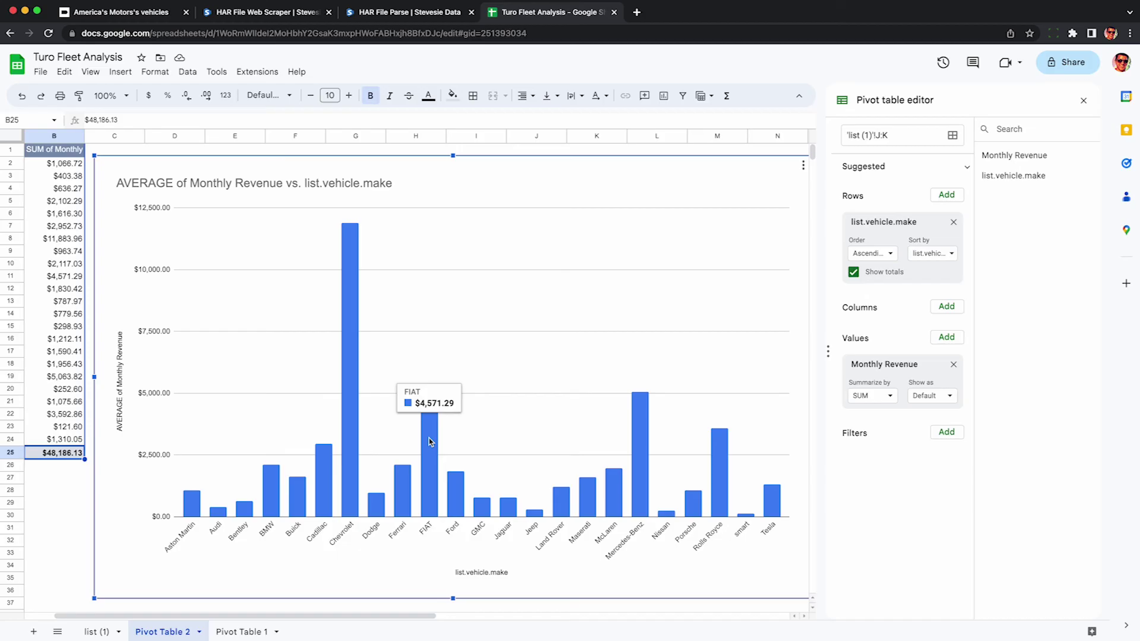
pyautogui.moveTo(639, 457)
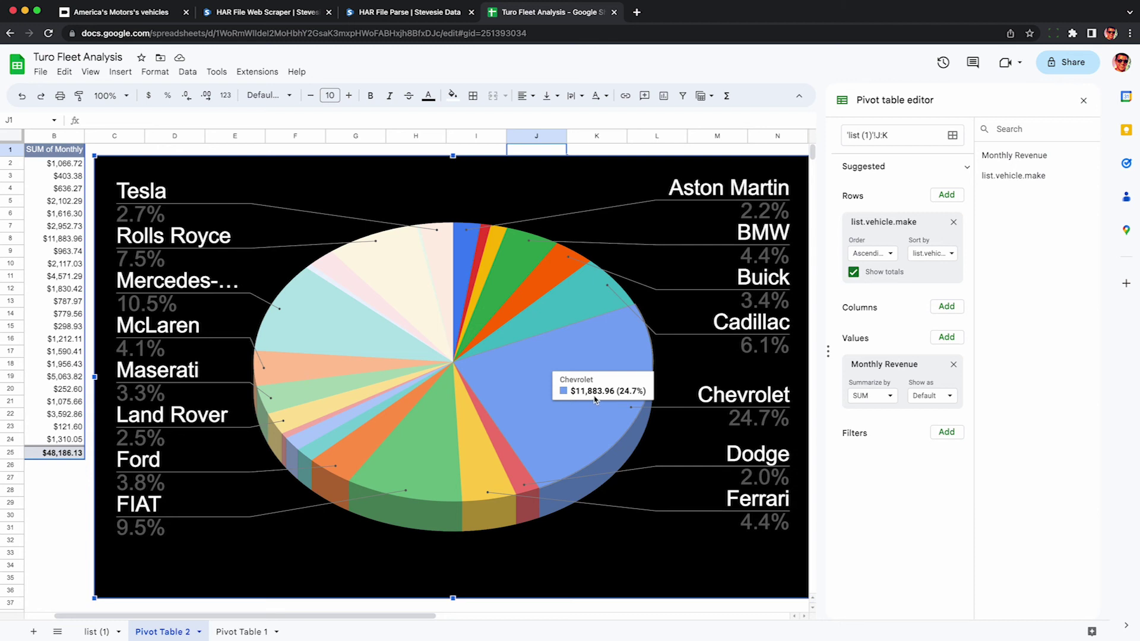
# Inspect each make's slice on the 3D revenue pie chart, then select and clear the page title
pyautogui.moveTo(295, 317)
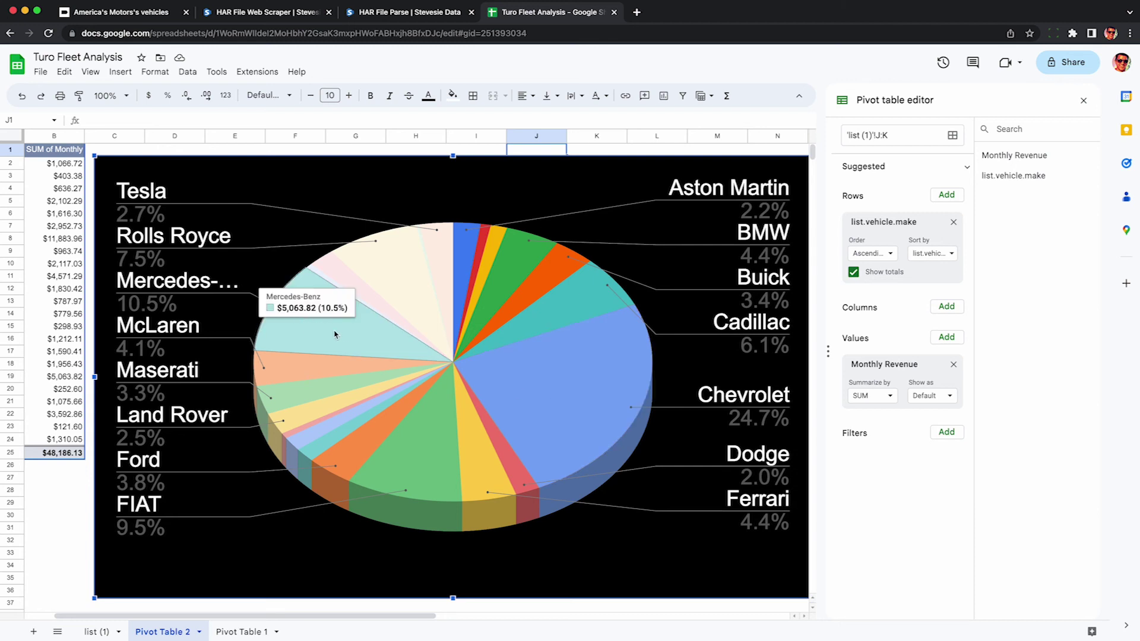
pyautogui.moveTo(445, 481)
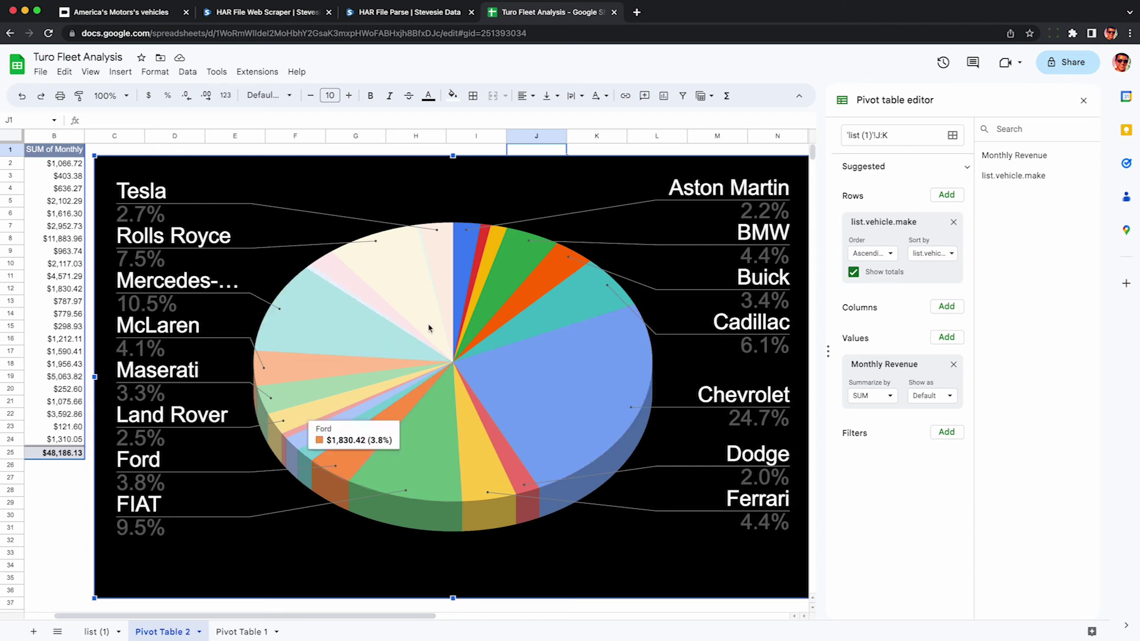
pyautogui.moveTo(405, 265)
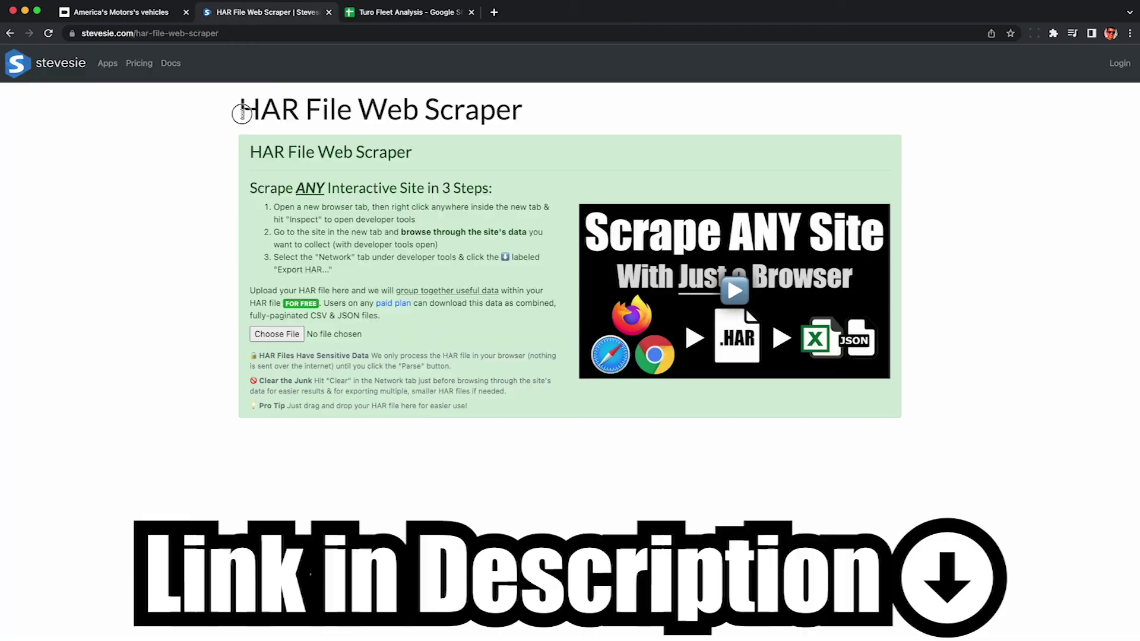
pyautogui.moveTo(242, 109); pyautogui.dragTo(553, 116)
pyautogui.click(568, 123)
# Drop turo.com.har onto the HAR File Web Scraper and scroll through the parsed results
pyautogui.moveTo(1137, 40); pyautogui.dragTo(818, 154)
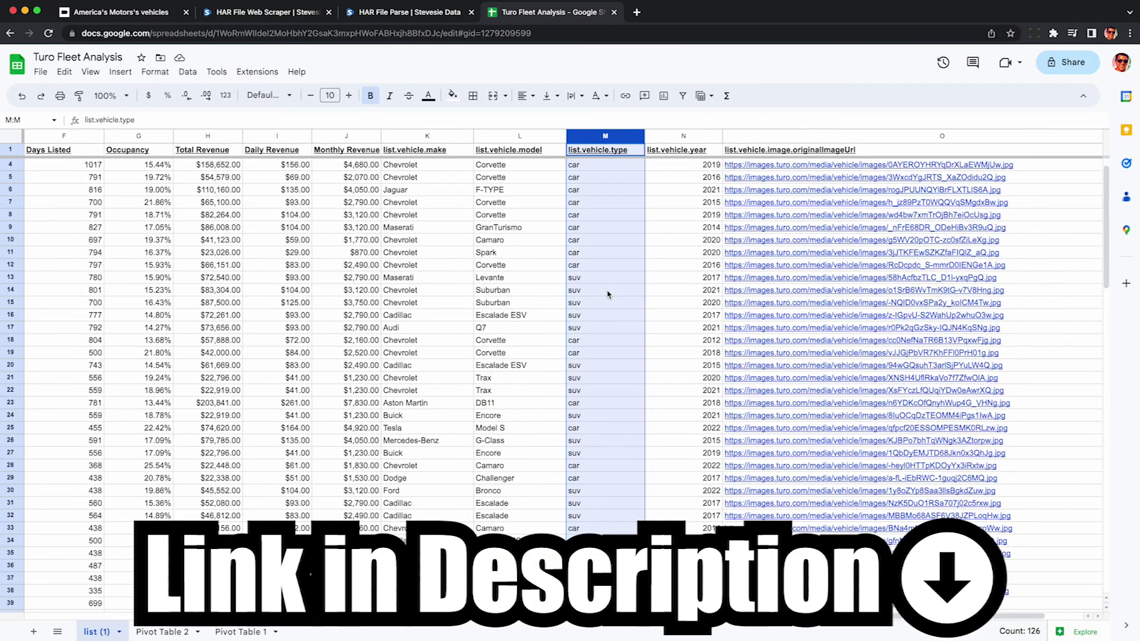
pyautogui.scroll(-2, 607, 294)
pyautogui.scroll(-5, 607, 294)
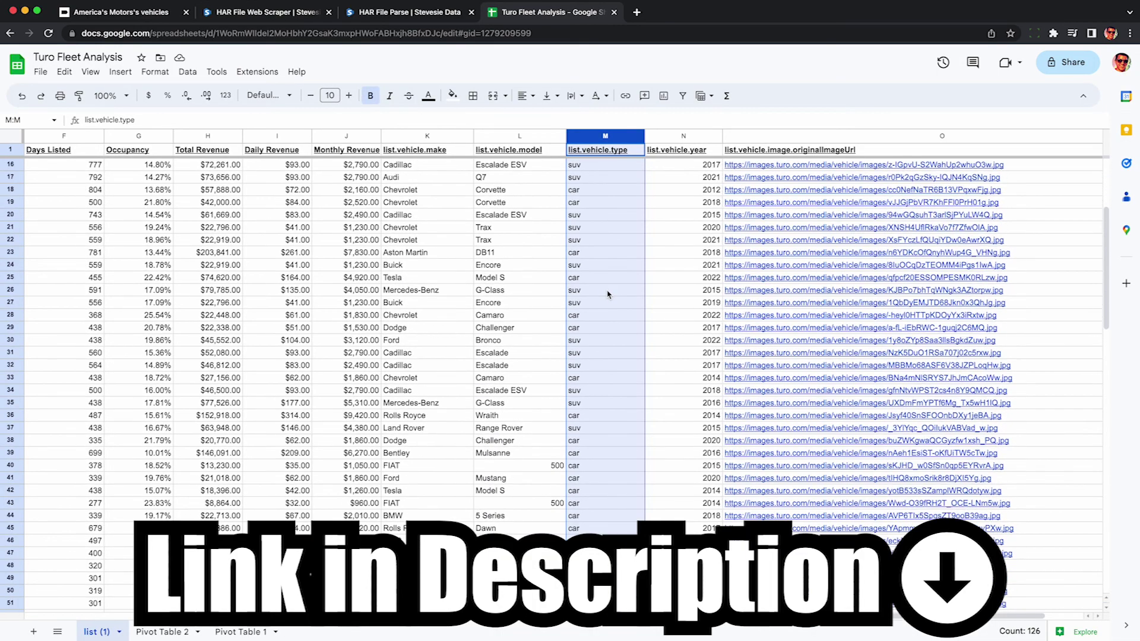
pyautogui.scroll(-5, 607, 295)
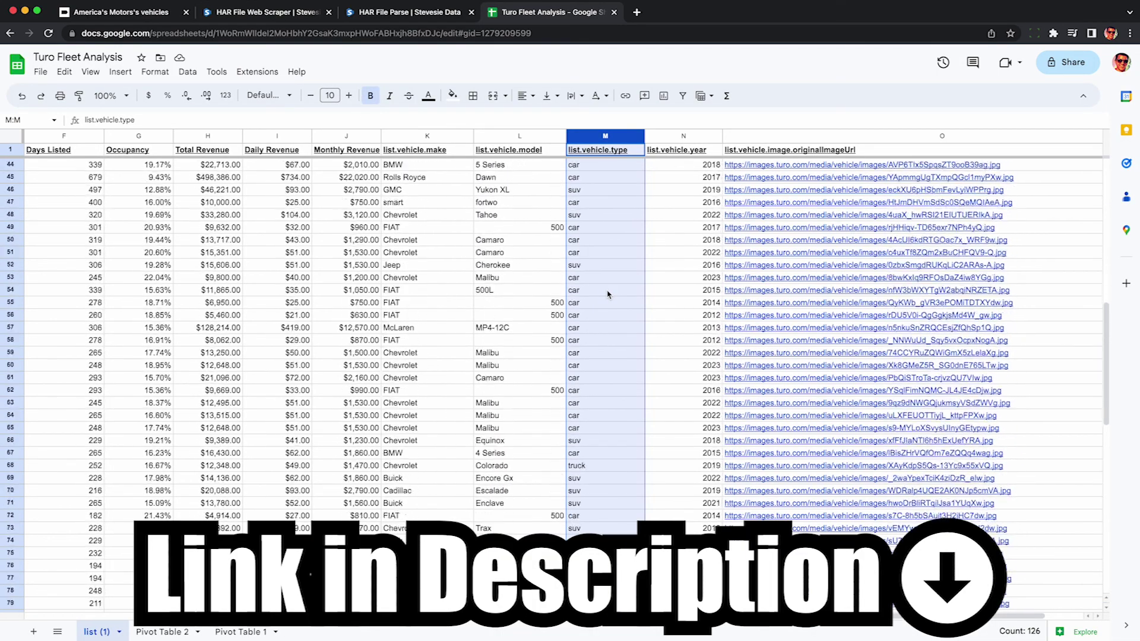